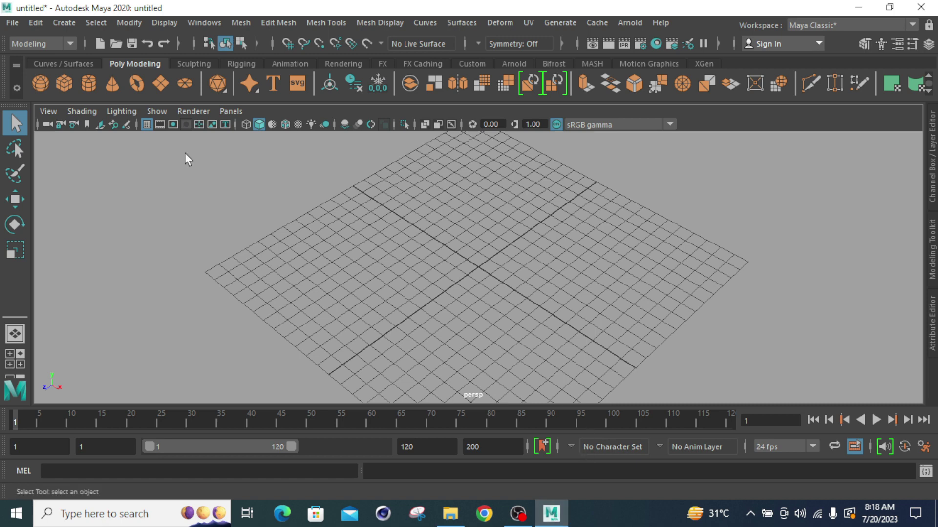
Create a polygon sphere at the grid's origin and scale it uniformly to about 3.7
click(41, 84)
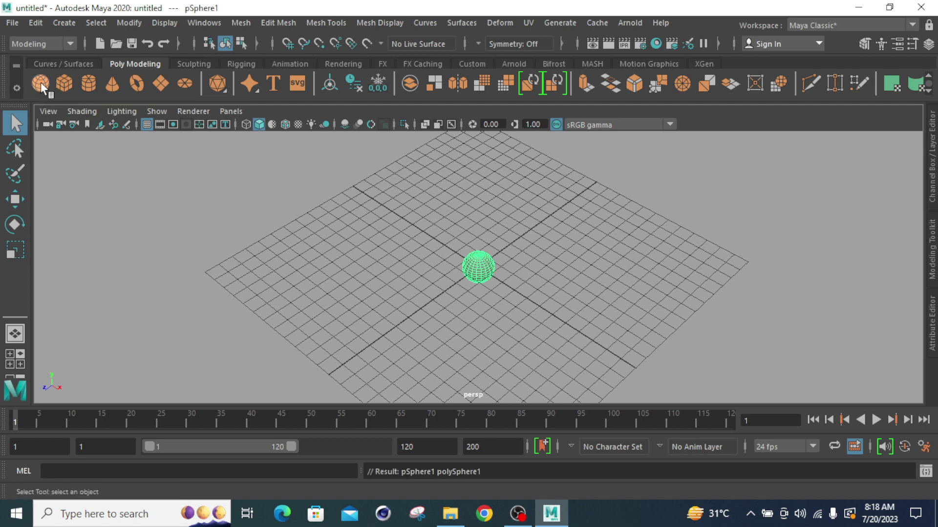
key(r)
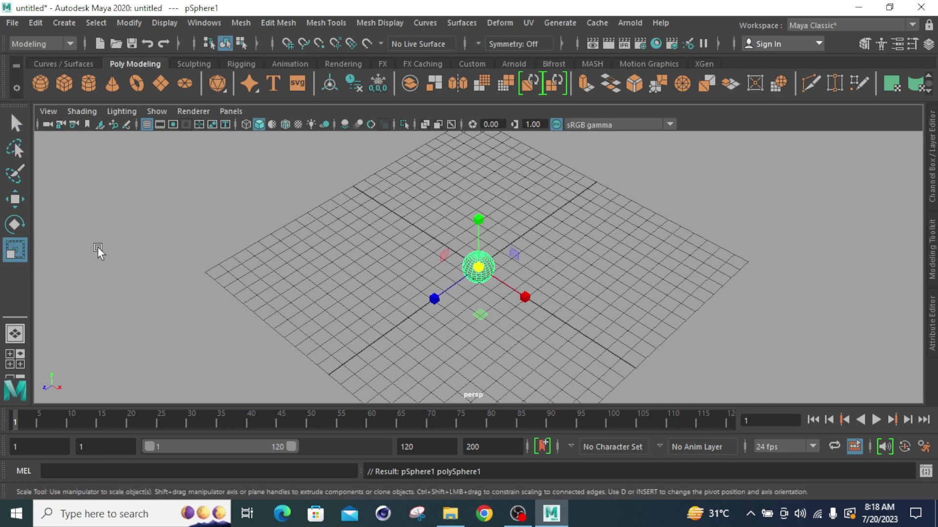
drag(481, 270, 520, 355)
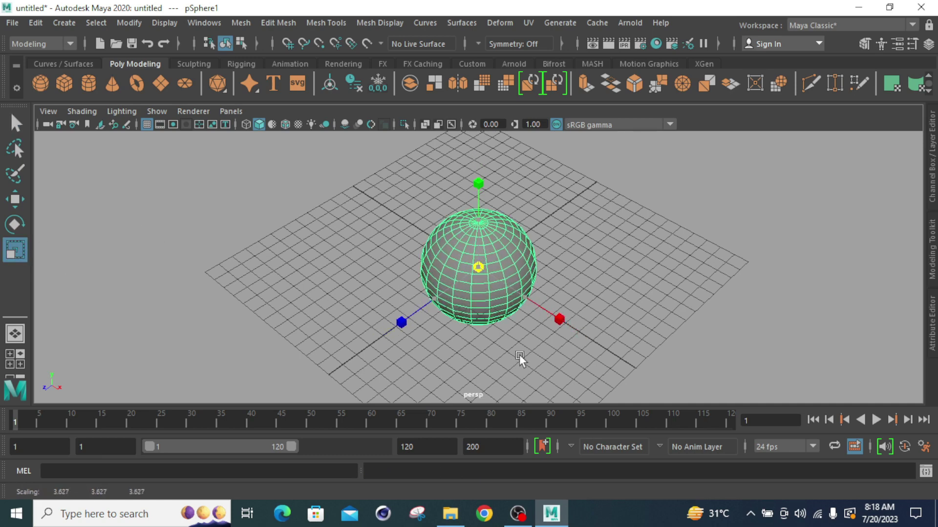
click(566, 270)
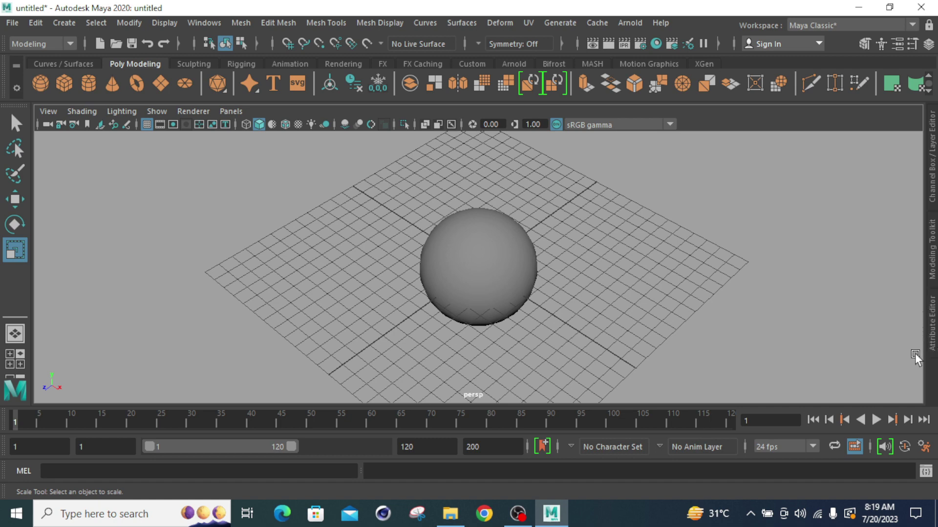
Open the sphere's attributes, go through its nodes and bring up the lambert1 material attributes
click(933, 326)
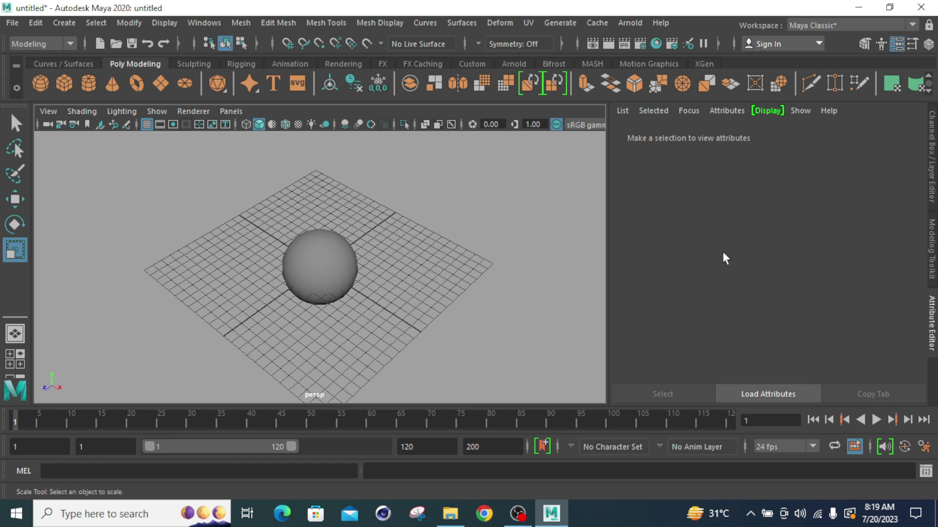
click(311, 268)
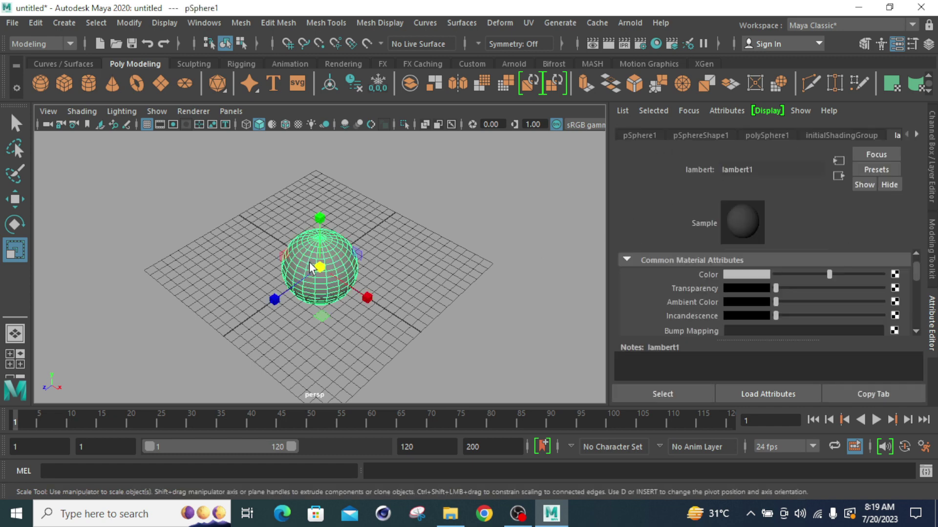
click(642, 134)
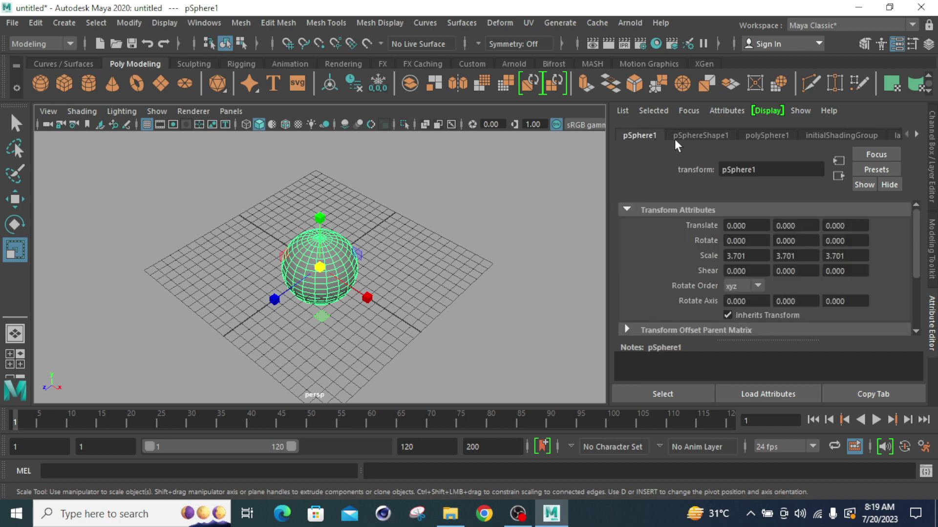
click(687, 137)
click(763, 136)
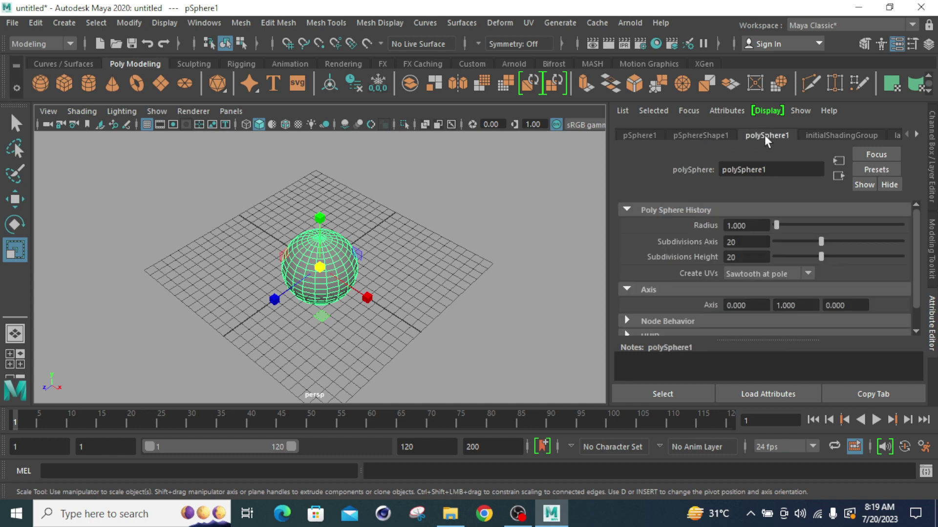
click(849, 136)
click(894, 136)
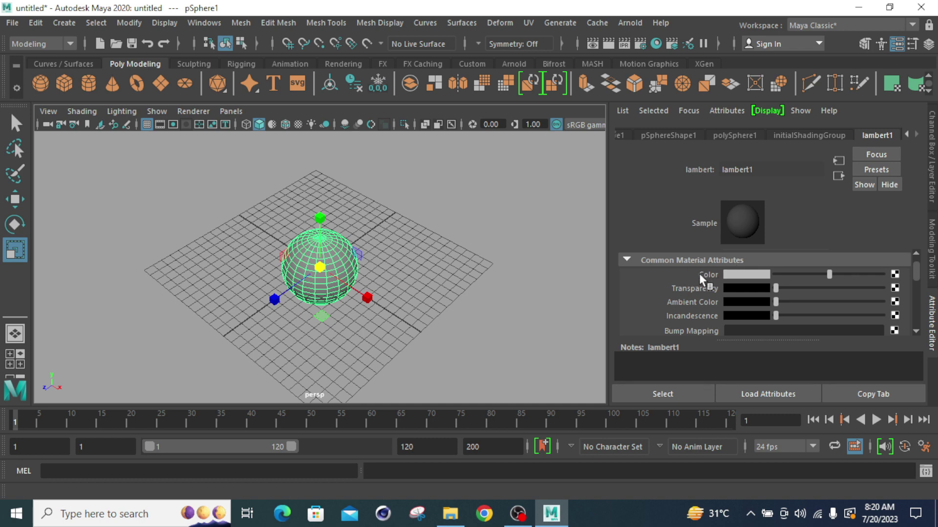
Try blue and then a muted purple of about hue 253.83, saturation 0.471 and value 0.334 as the material's color
click(735, 275)
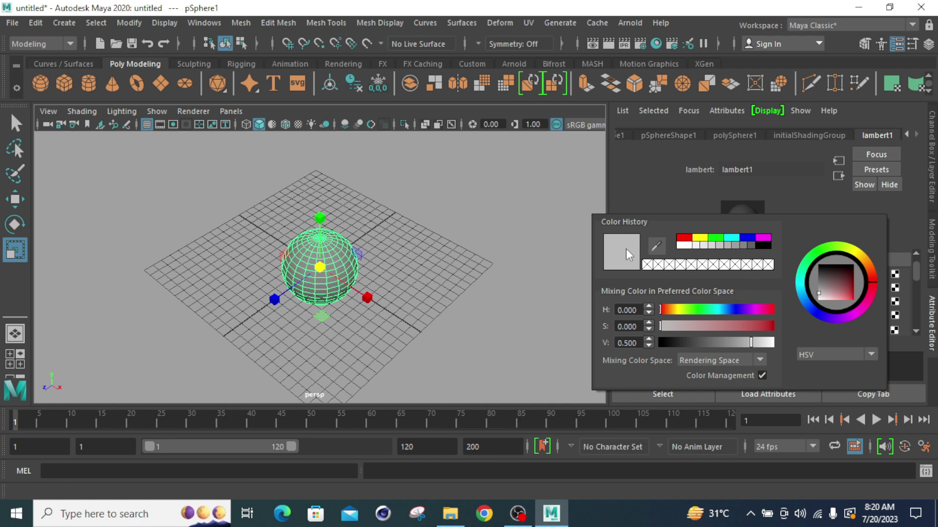
click(743, 241)
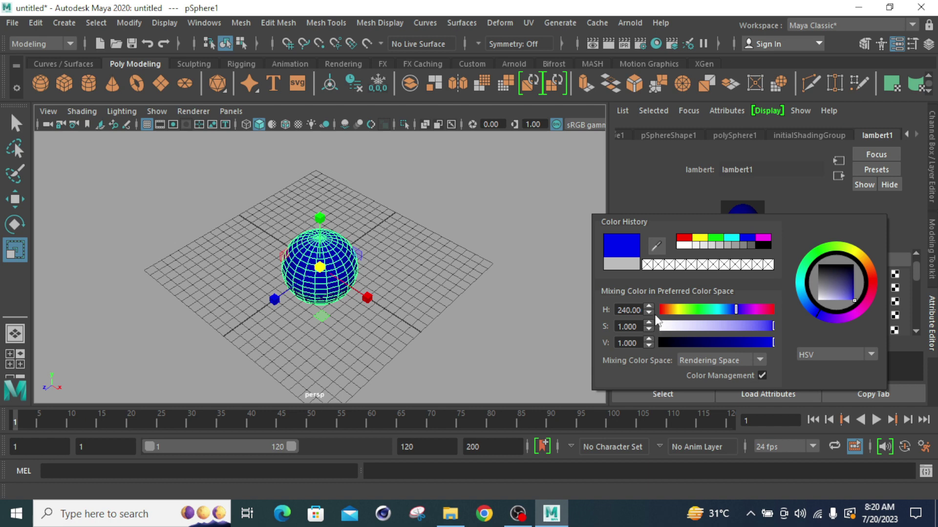
drag(734, 308, 726, 338)
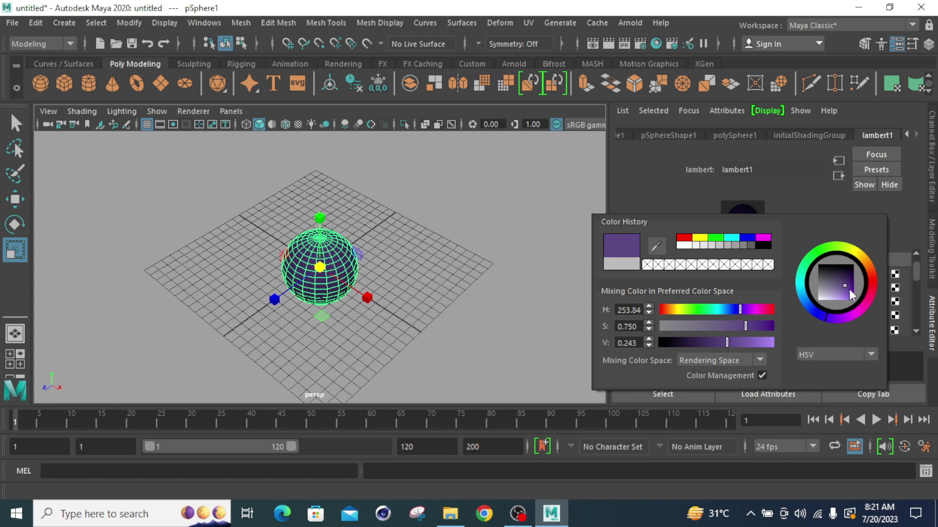
mouse_move(845, 284)
mouse_down()
mouse_move(841, 294)
mouse_move(825, 276)
mouse_move(826, 292)
mouse_move(838, 292)
mouse_move(831, 281)
mouse_move(844, 274)
mouse_move(835, 289)
mouse_up()
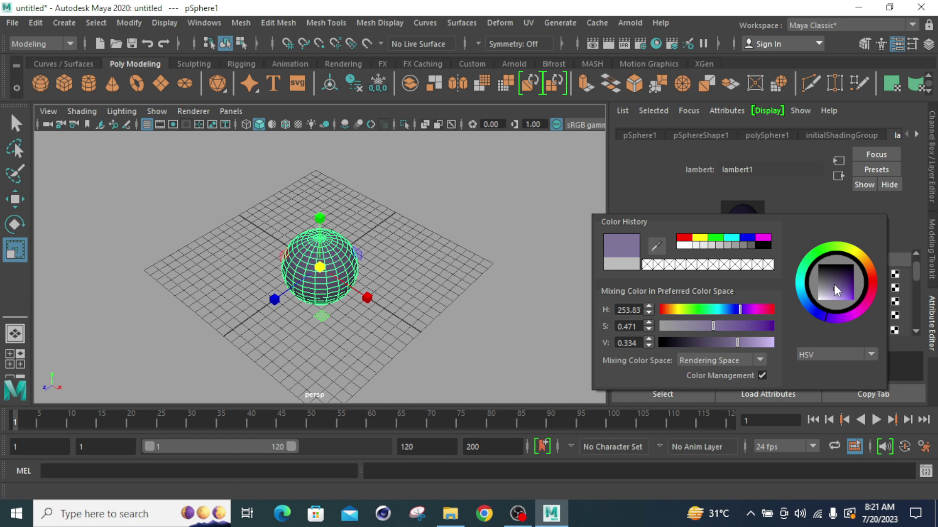
Pick yellow and then shift the material's color to dark magenta of about hue 298.05, saturation 0.843 and value 0.154
click(703, 239)
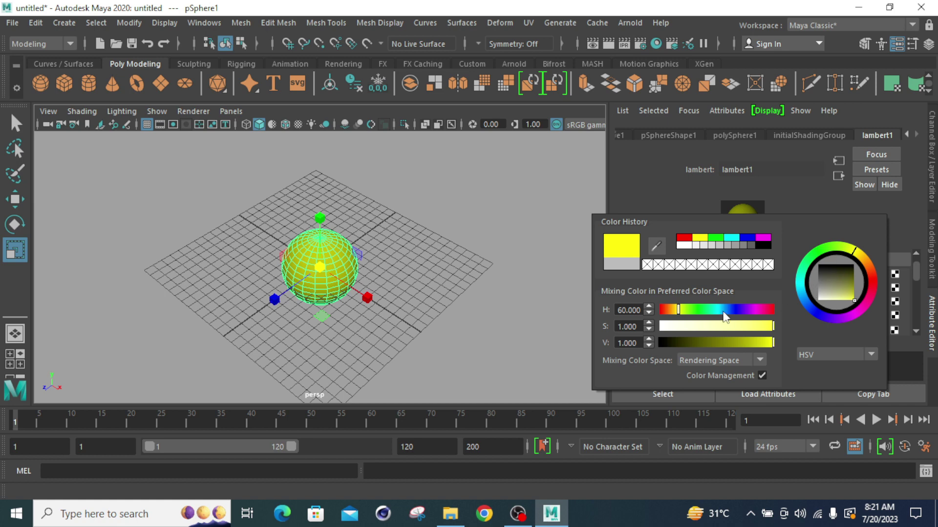
mouse_move(854, 297)
mouse_down()
mouse_move(839, 281)
mouse_move(829, 292)
mouse_up()
mouse_move(854, 250)
mouse_down()
mouse_move(864, 297)
mouse_move(857, 309)
mouse_move(834, 289)
mouse_move(848, 282)
mouse_move(834, 301)
mouse_up()
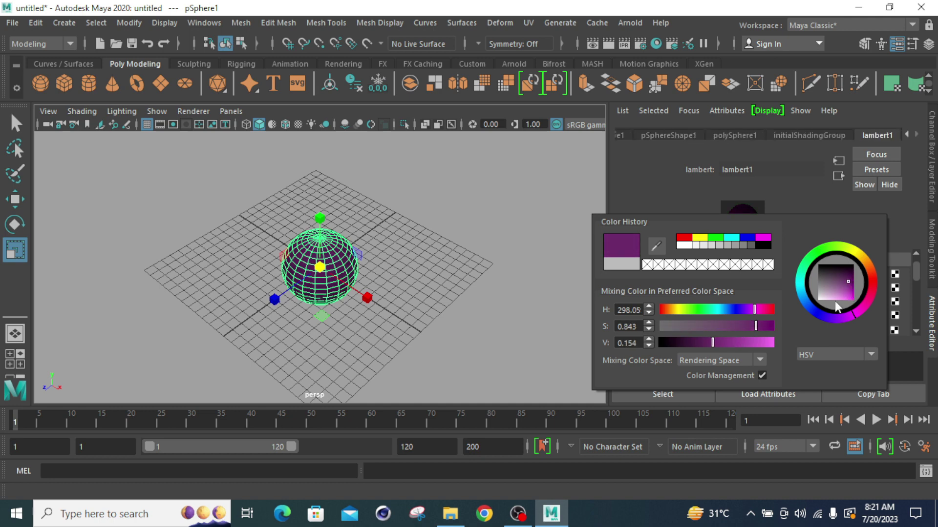
click(394, 321)
click(344, 284)
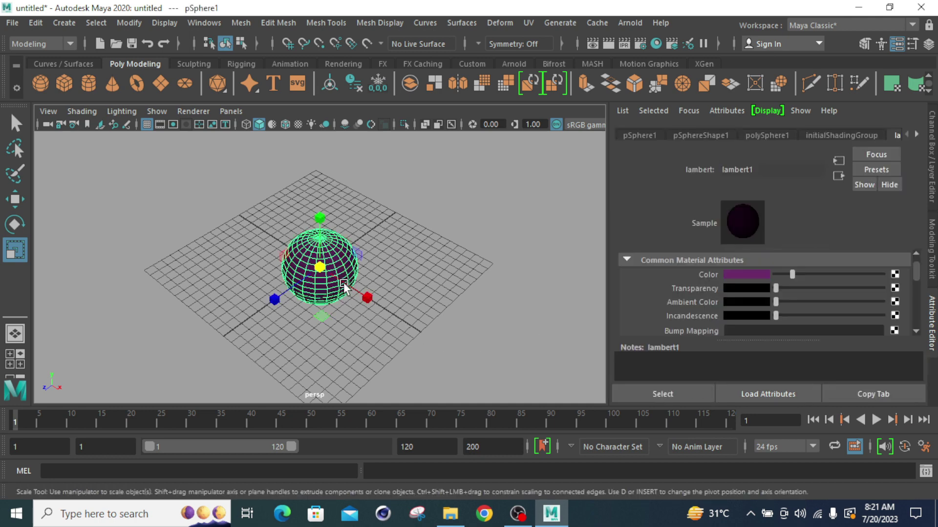
click(432, 272)
click(309, 268)
click(751, 276)
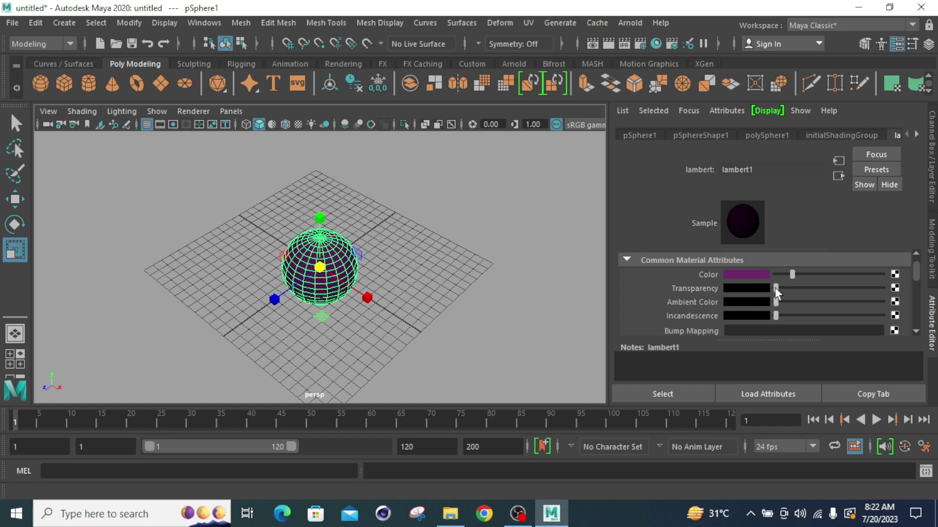
Raise the lambert1 material's transparency to its maximum and check the deselected sphere
drag(775, 287, 825, 288)
drag(837, 292, 873, 297)
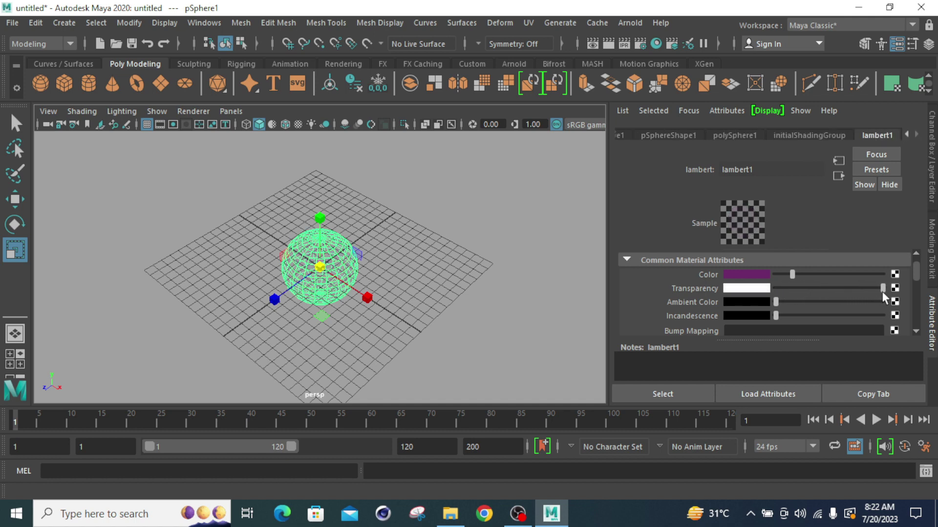
click(454, 296)
click(294, 280)
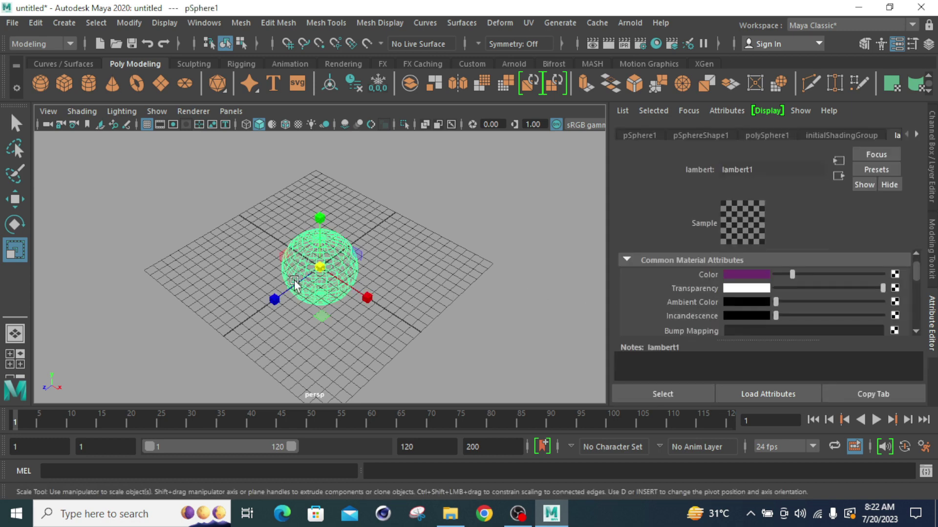
click(409, 253)
scroll(394, 266, up, 2)
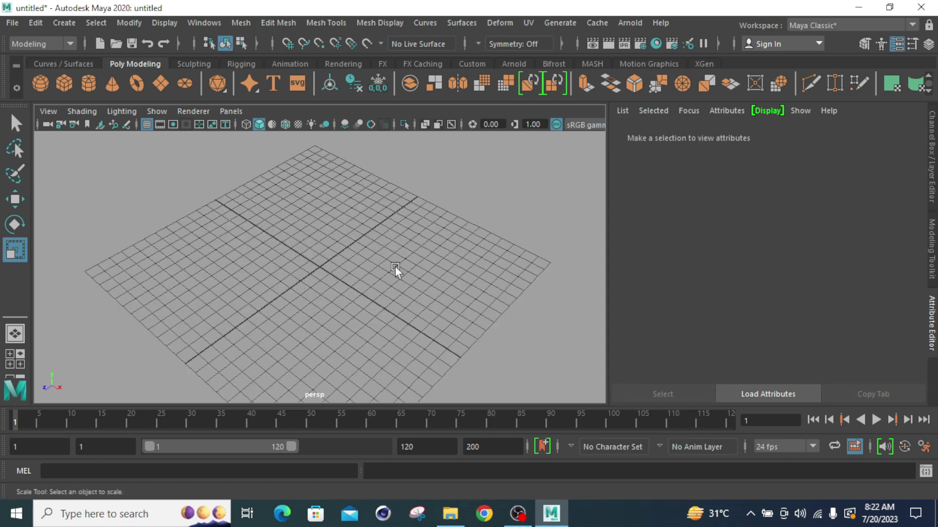
click(303, 276)
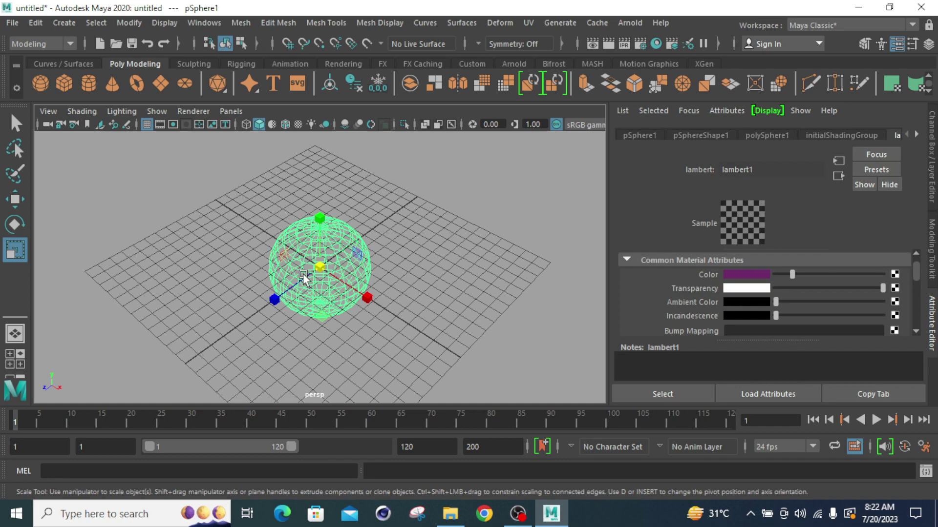
Reduce the material's transparency to a light grey, a little above half of its range, and check the deselected sphere
drag(869, 289, 834, 289)
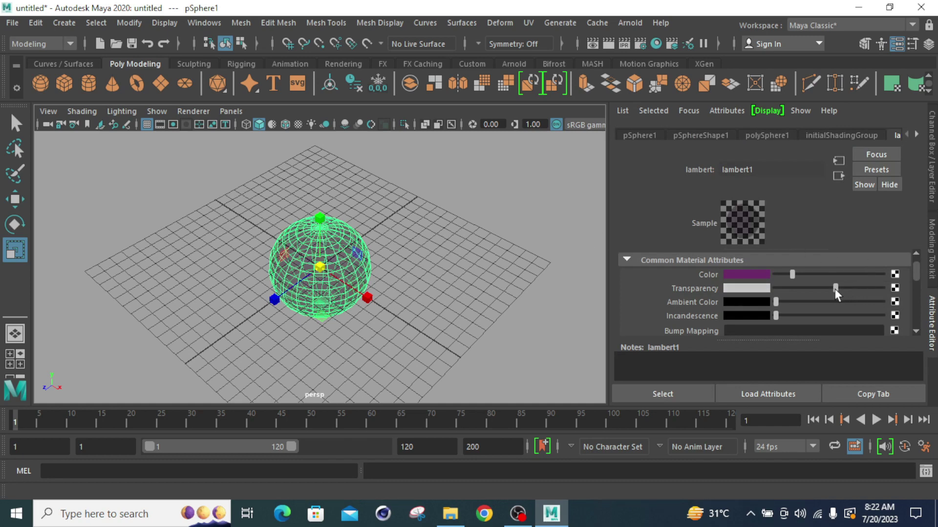
click(440, 277)
click(372, 283)
click(416, 282)
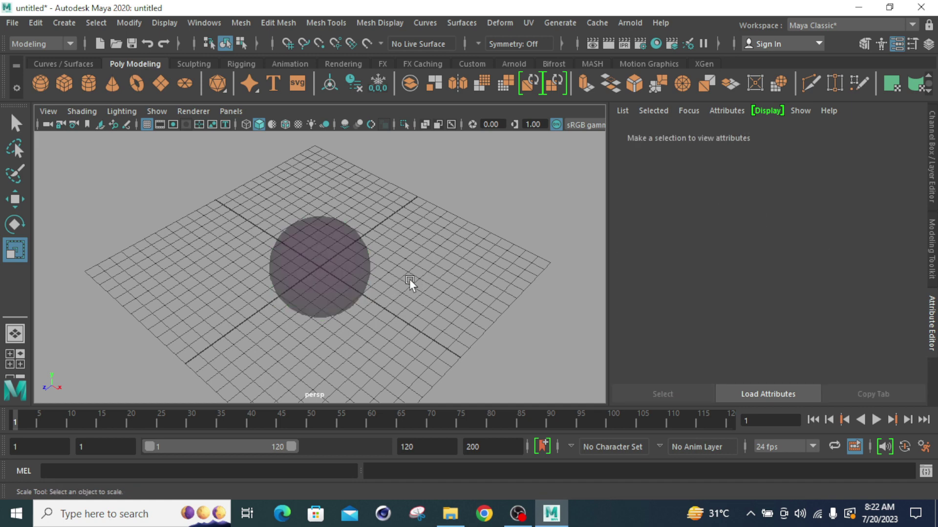
click(340, 260)
click(415, 276)
click(347, 261)
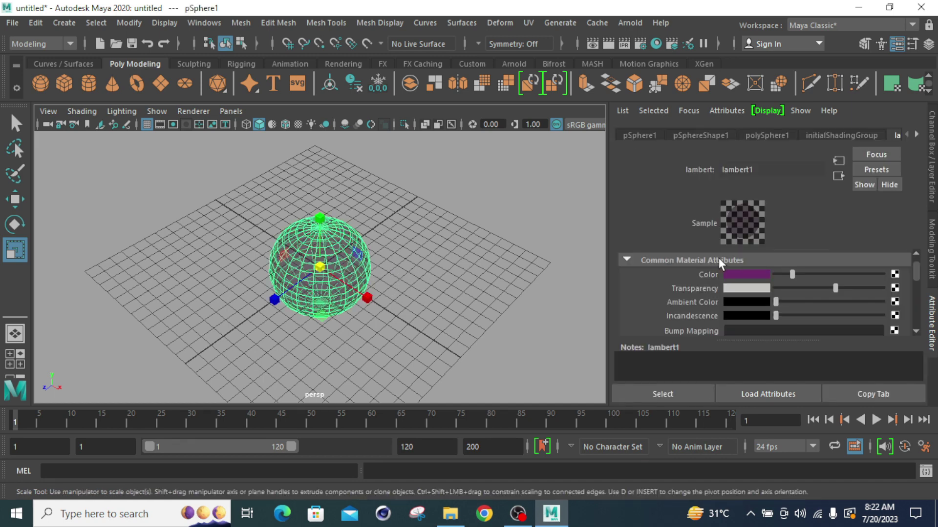
Lower the material's transparency to a very dark grey near its minimum and check the deselected sphere
drag(833, 286, 781, 290)
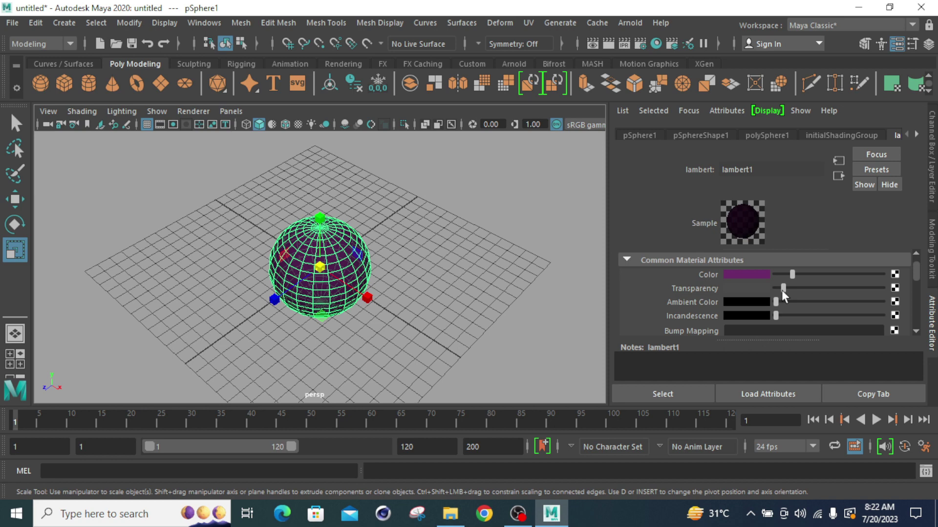
click(484, 277)
click(350, 265)
click(400, 250)
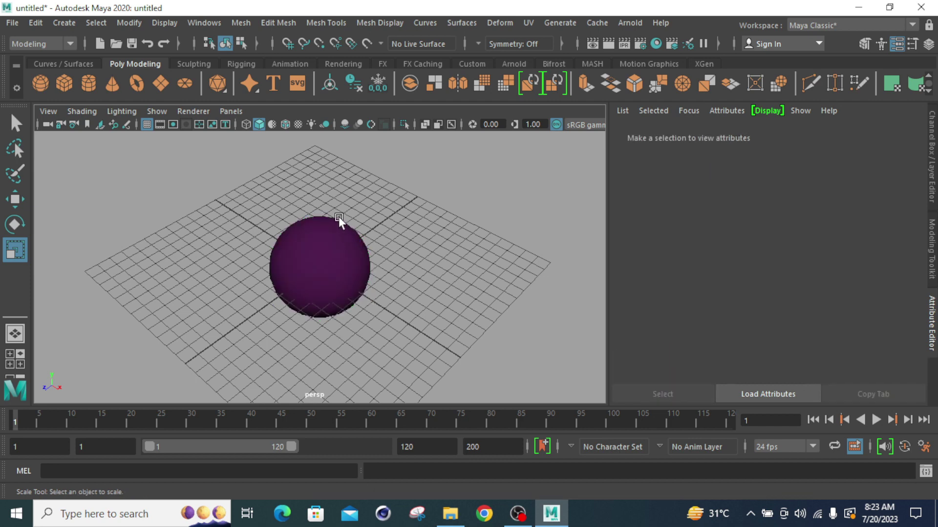
Set the sphere material's ambient color to cyan with hue 180, saturation 1 and value 1
click(295, 249)
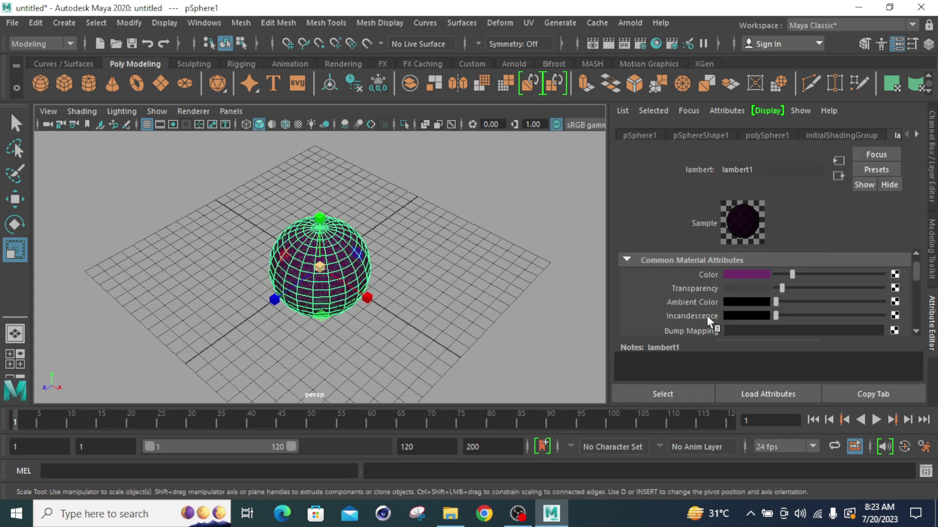
click(733, 303)
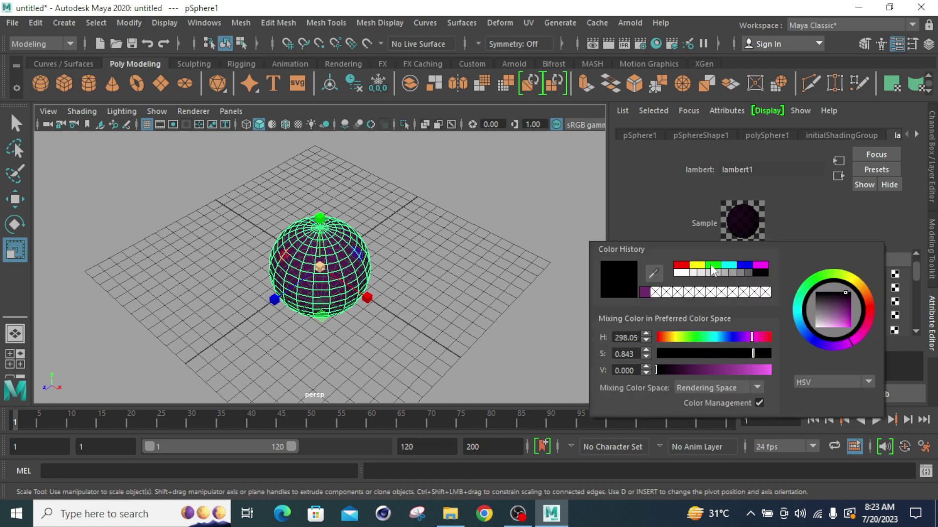
click(729, 266)
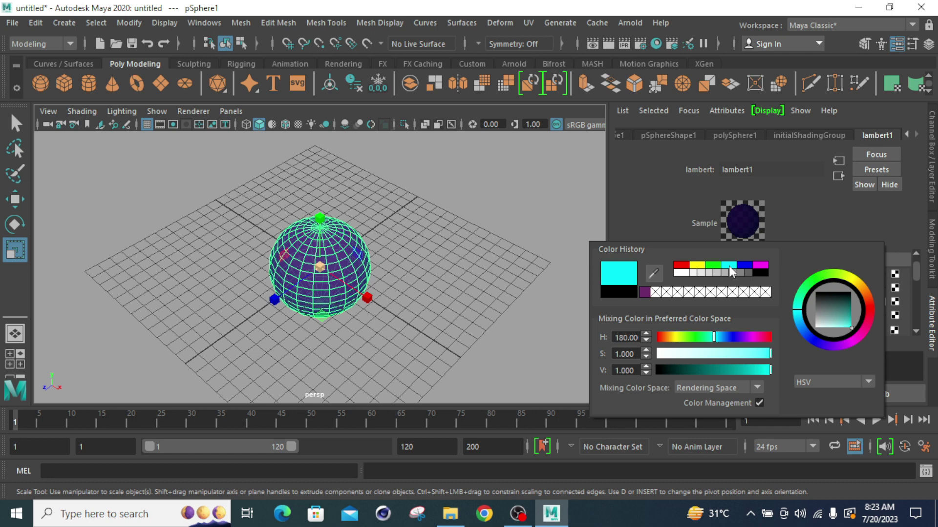
click(367, 297)
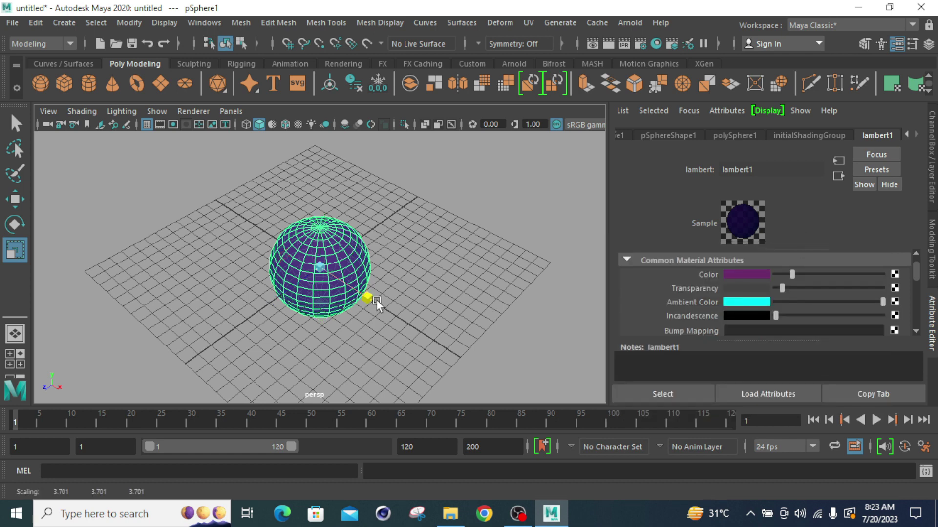
click(430, 282)
key(ctrl+z)
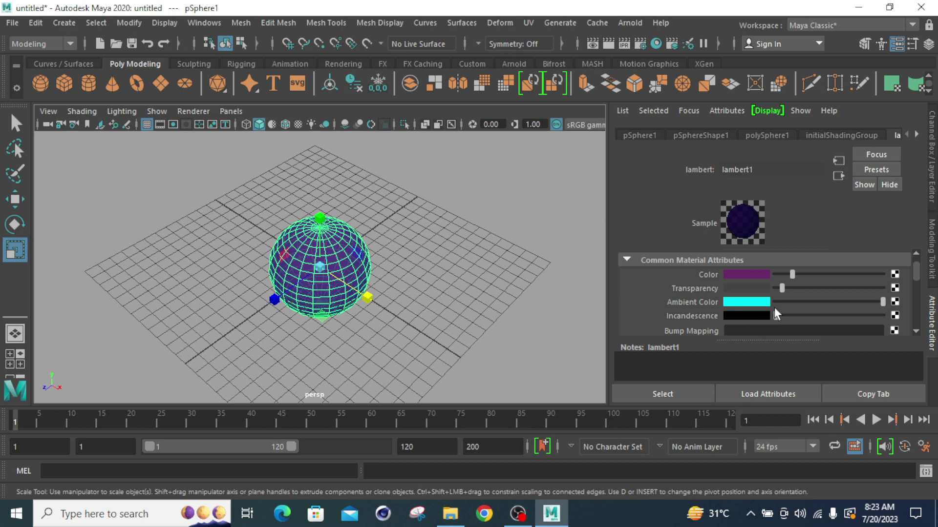
Try full white as the ambient color, return it to cyan and deselect the sphere
mouse_move(882, 299)
mouse_down()
mouse_move(774, 302)
mouse_move(886, 302)
mouse_up()
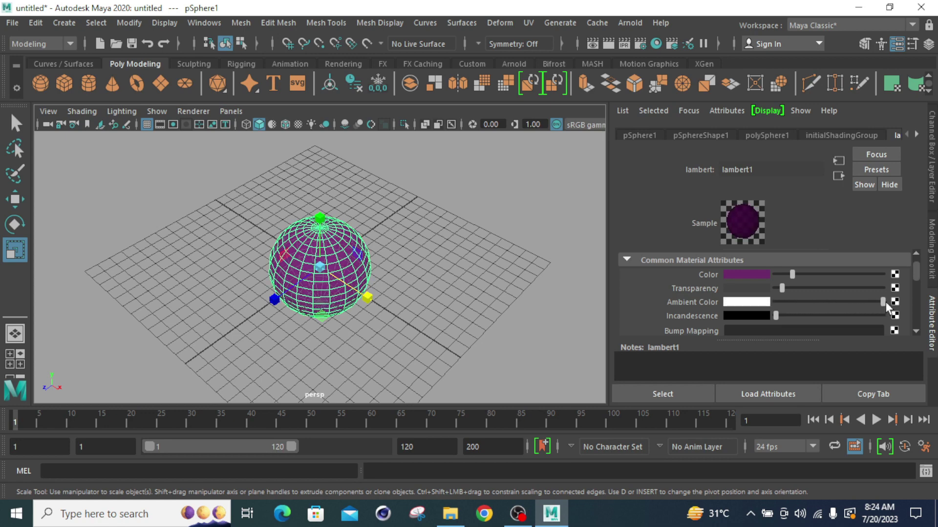
click(727, 302)
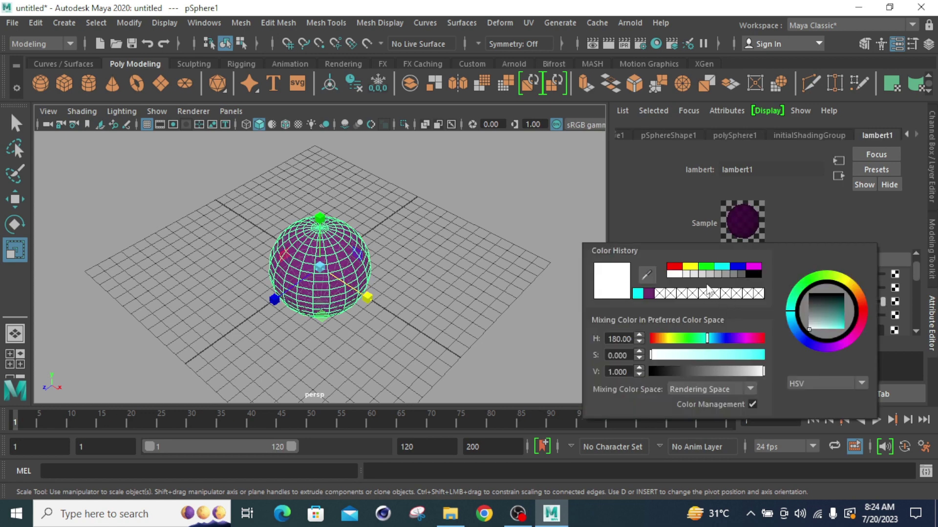
click(718, 267)
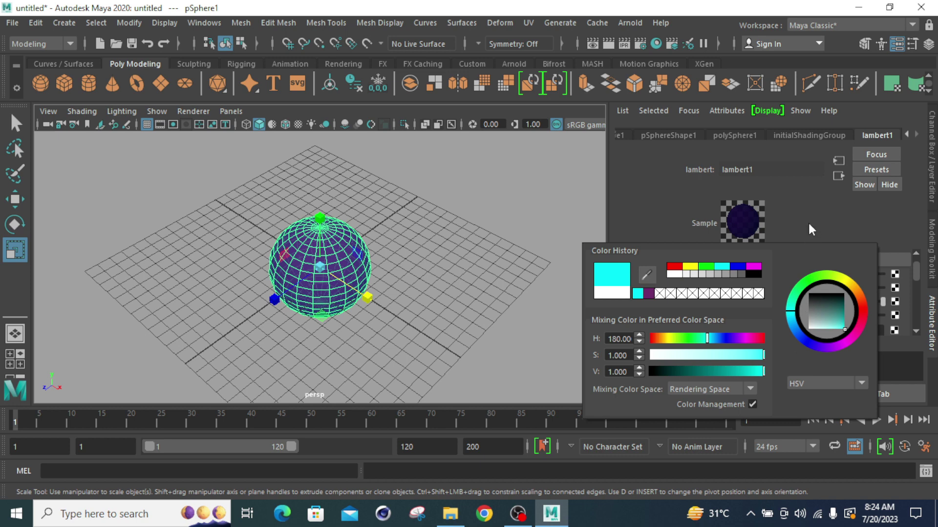
click(361, 323)
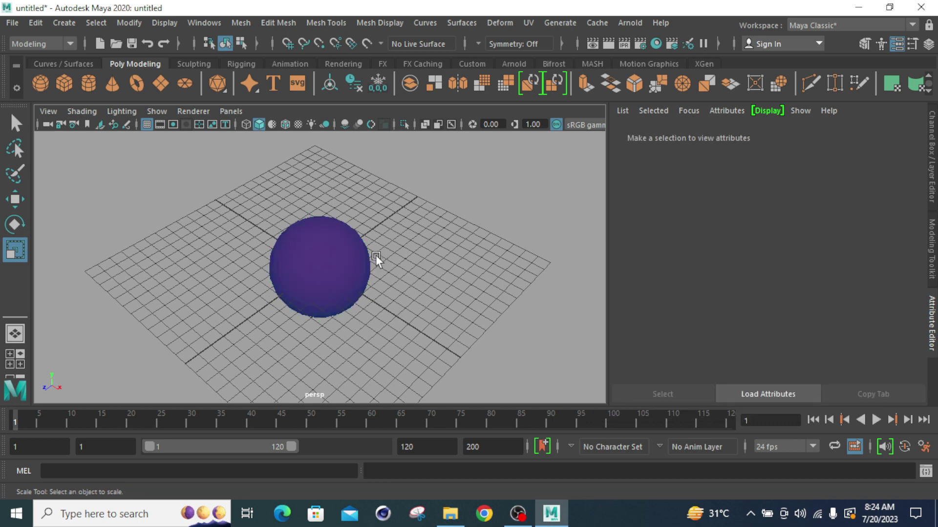
Set the sphere material's ambient color to bright red and deselect the sphere
click(358, 266)
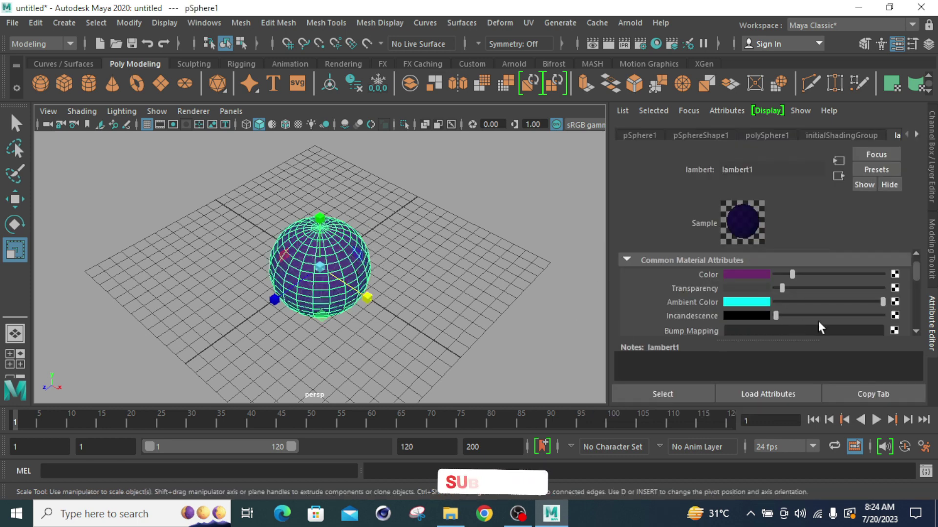
click(754, 302)
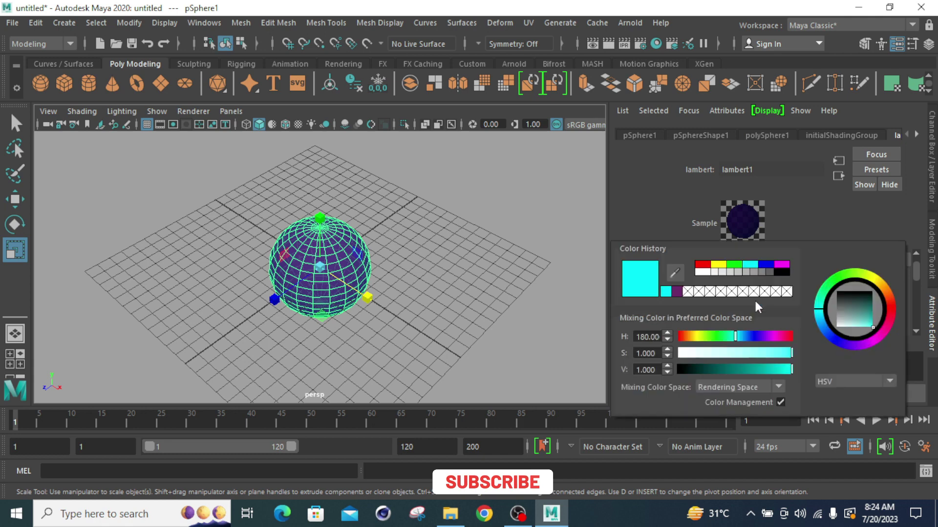
click(706, 265)
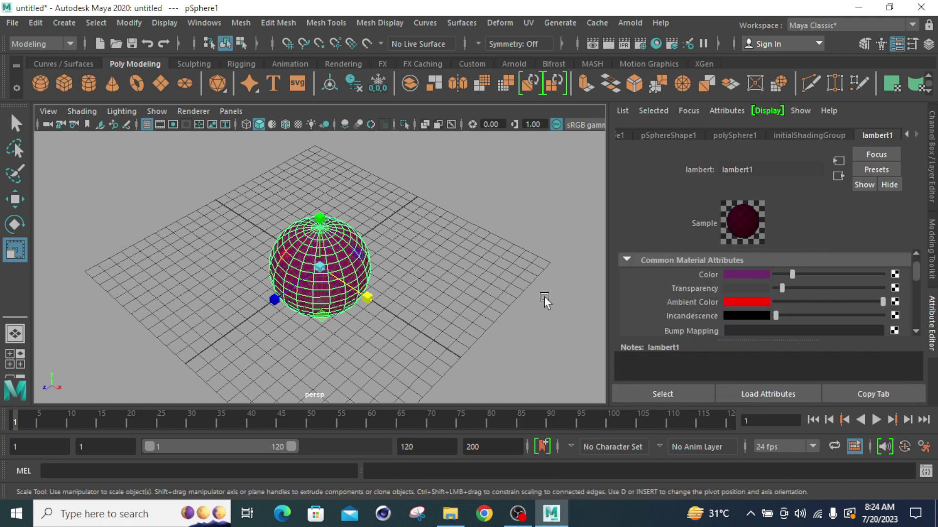
click(366, 318)
Darken the red ambient color to about a quarter of its range and check the deselected sphere
click(347, 293)
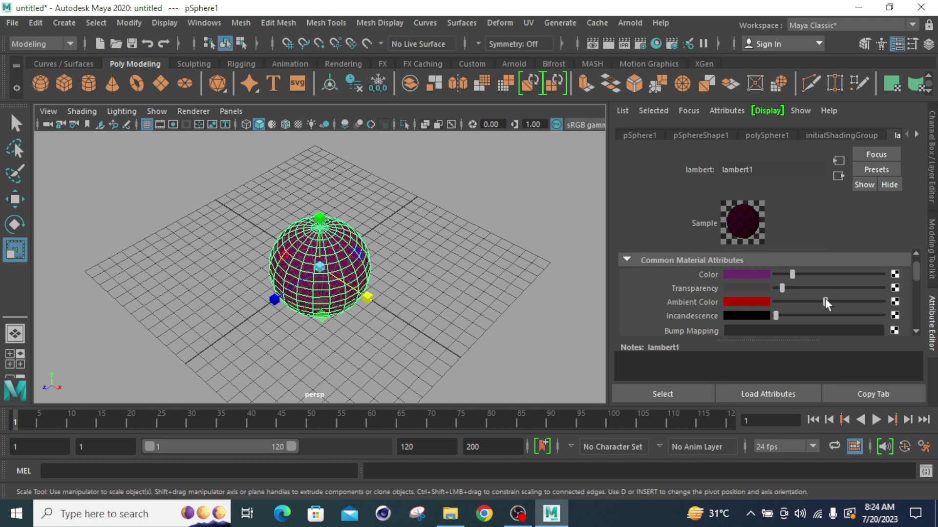
click(398, 321)
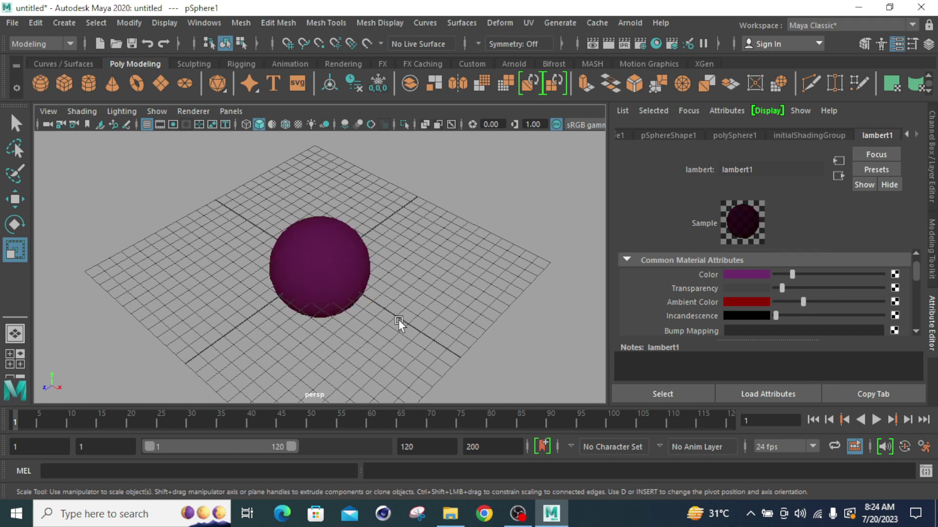
click(342, 270)
drag(802, 302, 783, 301)
click(438, 315)
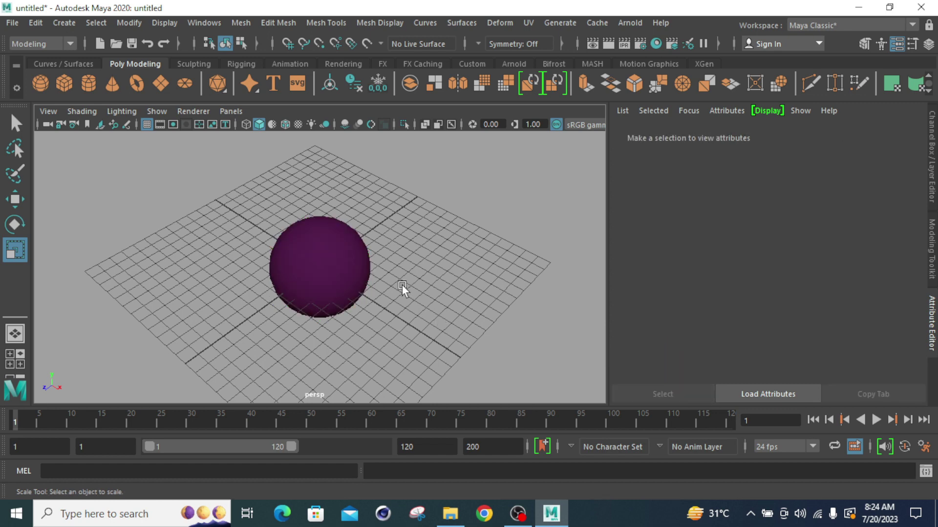
Reselect the sphere and try cyan as its material's incandescence color
click(299, 236)
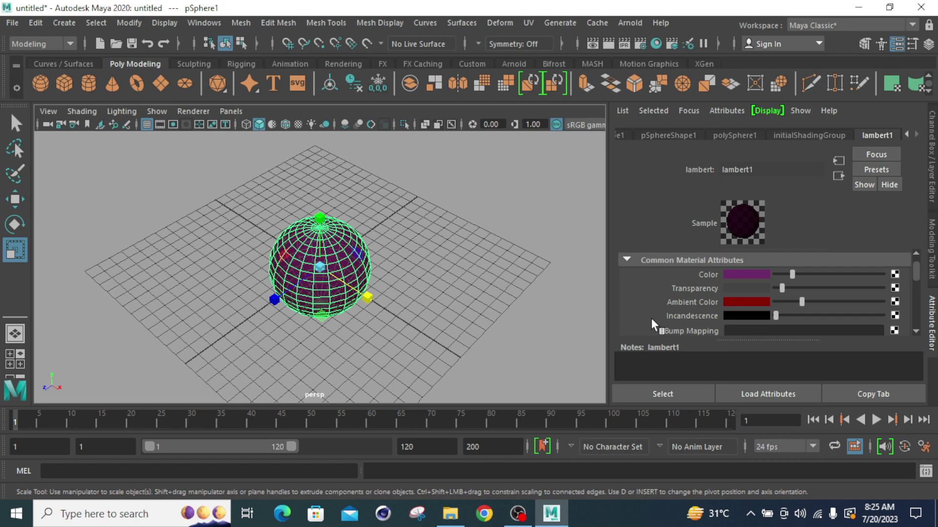
click(530, 233)
click(321, 258)
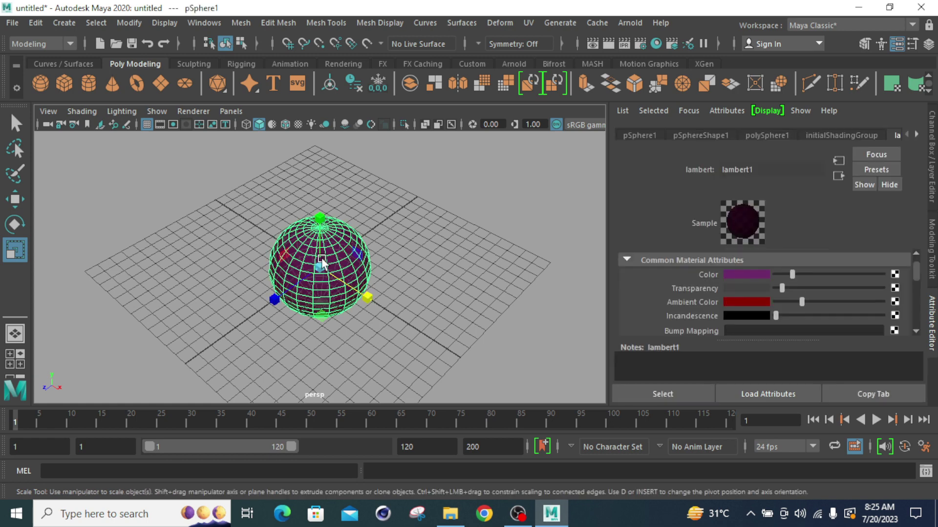
click(755, 313)
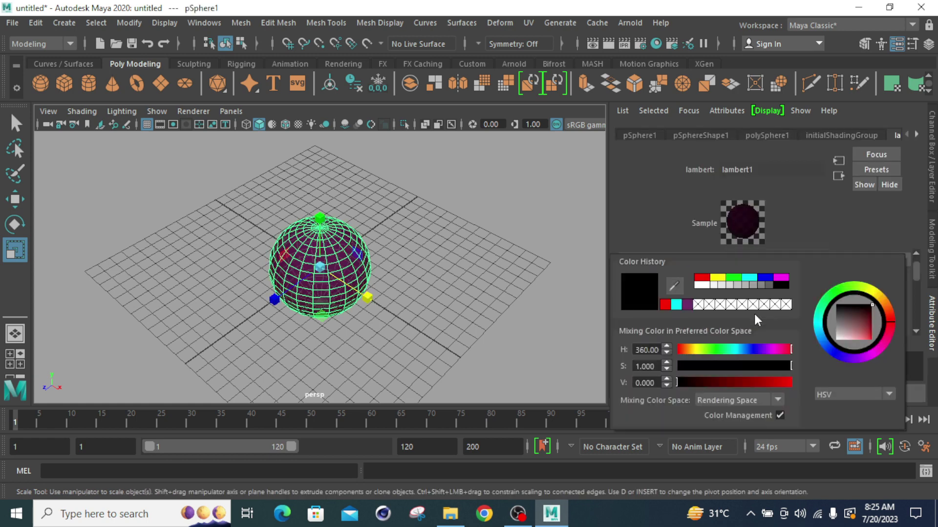
click(752, 277)
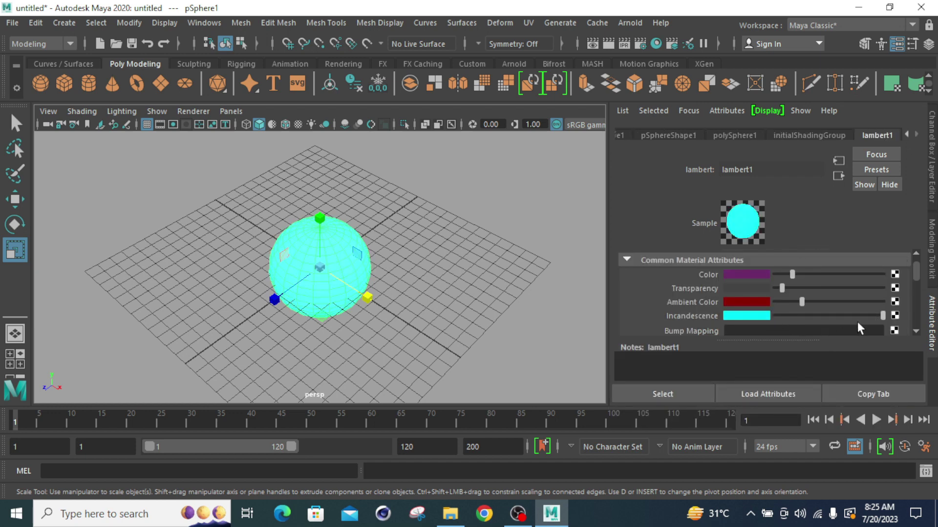
Change the sphere material's incandescence to a medium grey at about a quarter of its range
drag(881, 314, 808, 314)
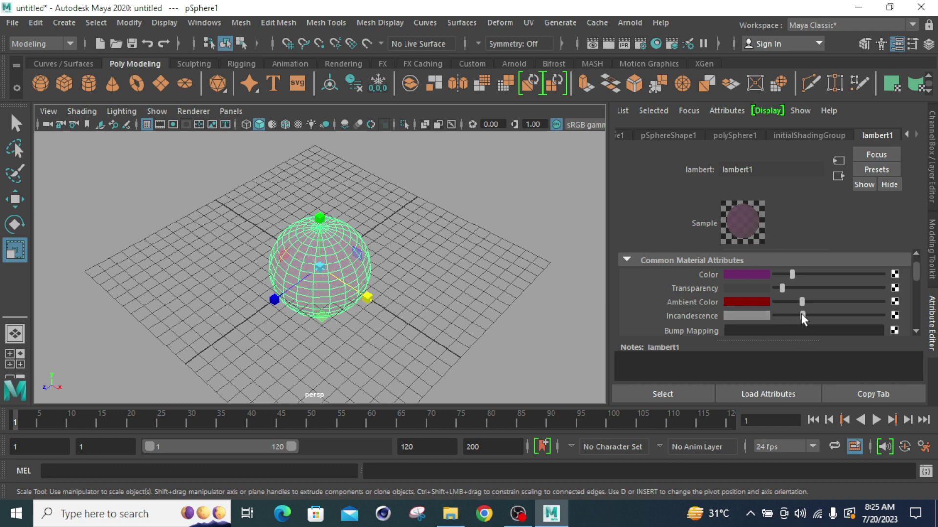
click(350, 308)
click(339, 295)
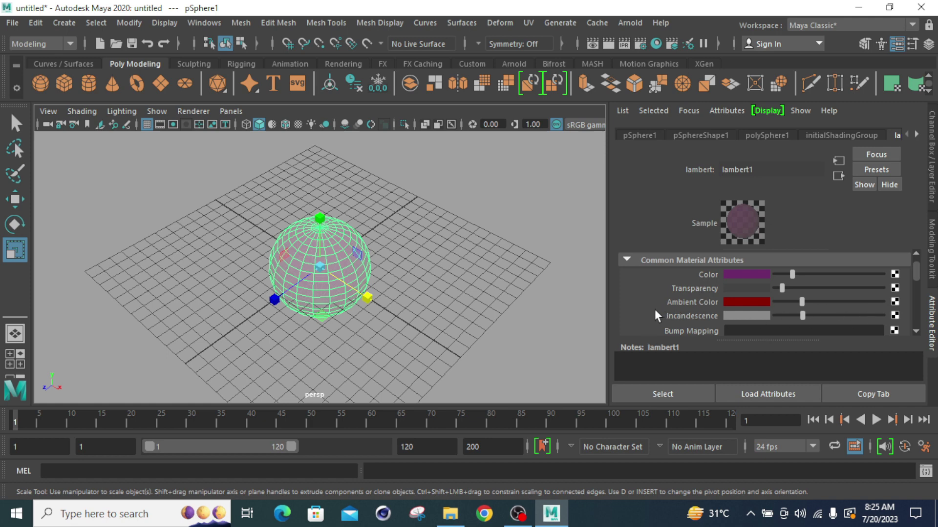
Try a diffuse of 1.000 on the lambert1 material, check the deselected sphere, and settle on a diffuse of 0.221
key(Down)
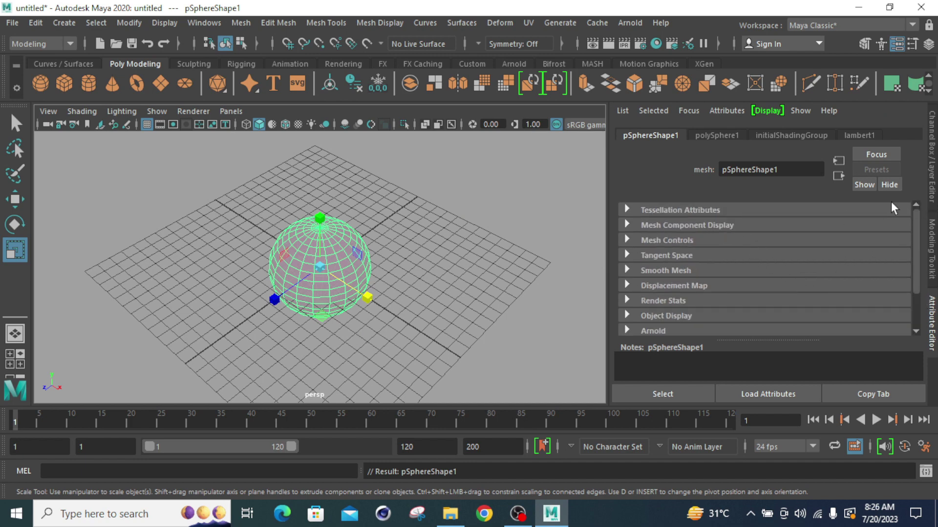
click(858, 136)
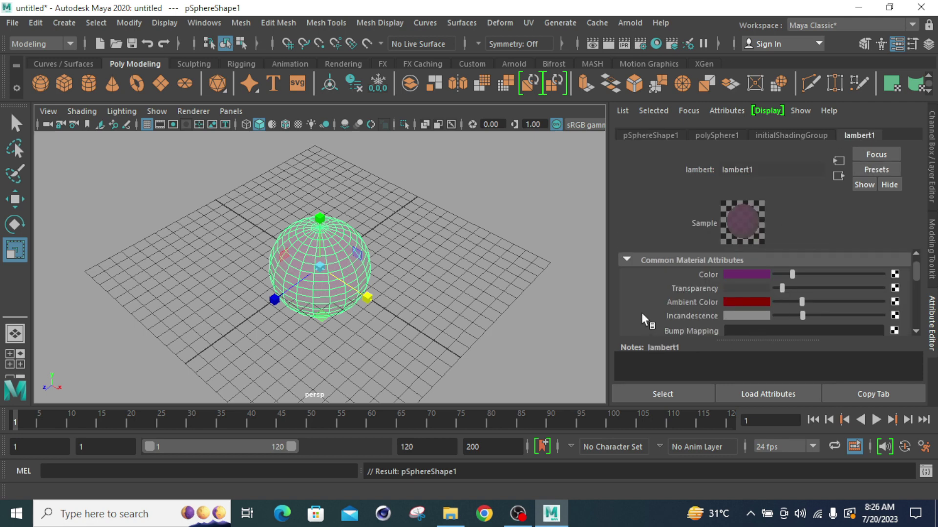
scroll(642, 315, down, 2)
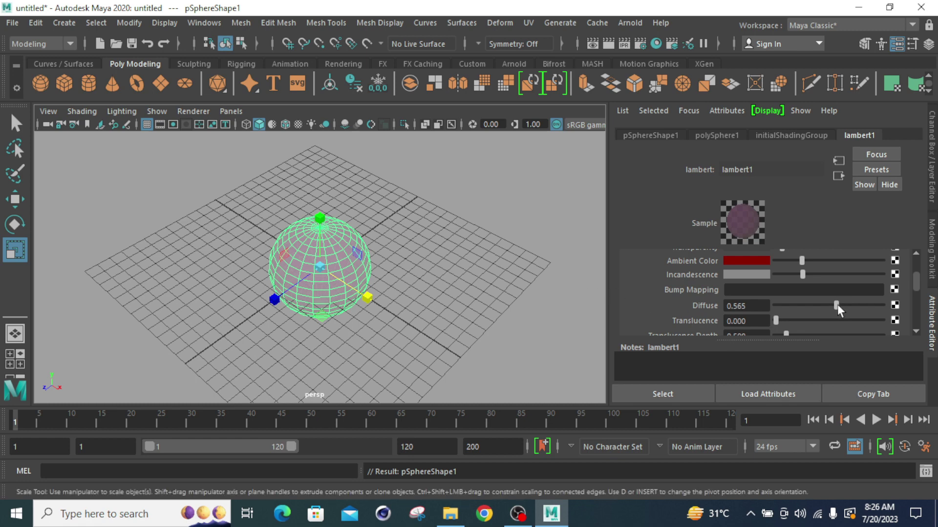
drag(836, 303, 877, 306)
click(403, 247)
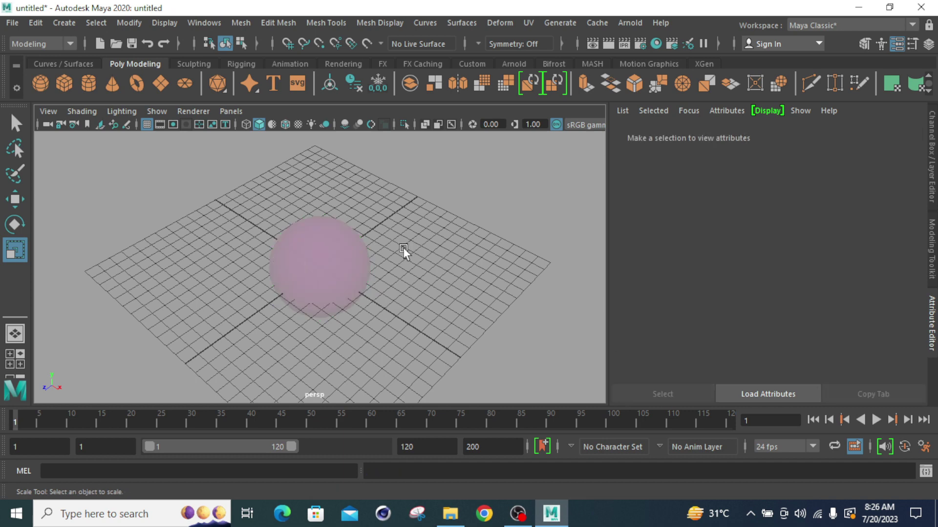
click(332, 269)
click(882, 306)
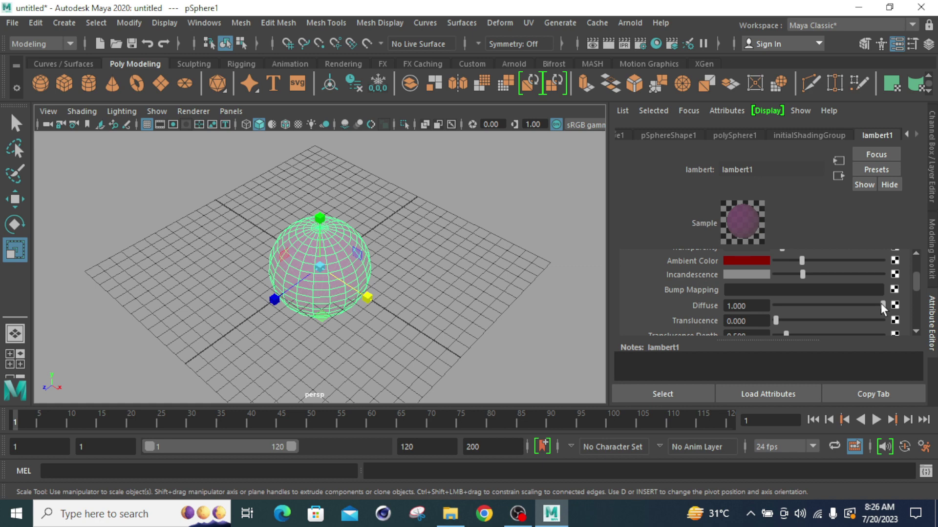
drag(881, 304, 797, 312)
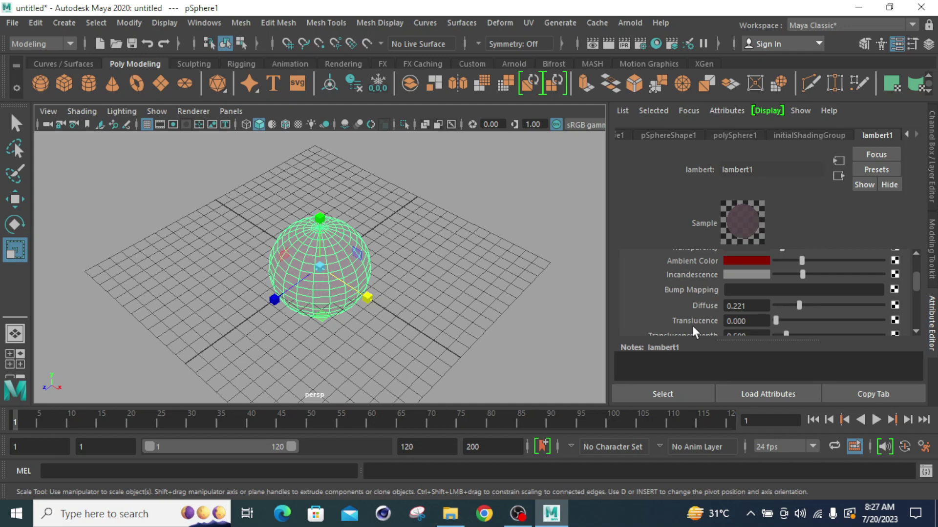
Raise the material's translucence to 1.000 and deselect the sphere to check it
scroll(678, 313, down, 3)
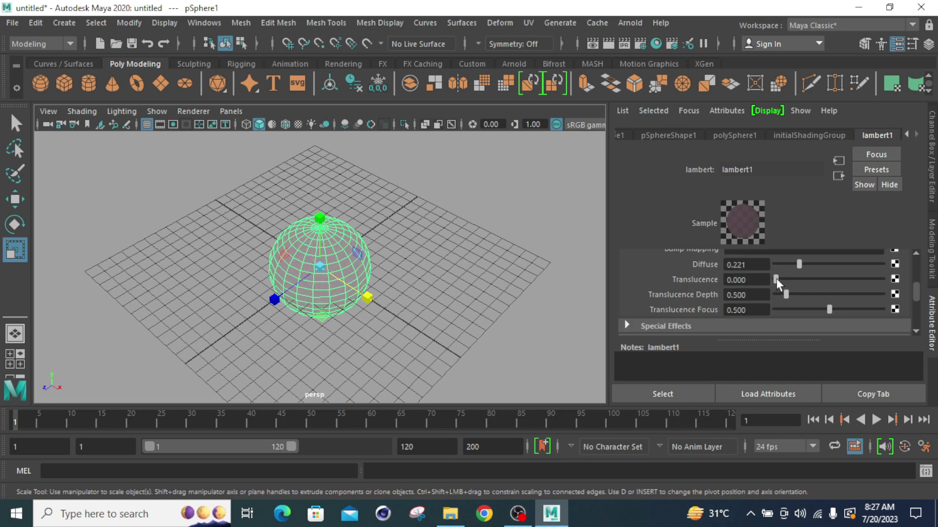
drag(776, 278, 883, 288)
click(455, 303)
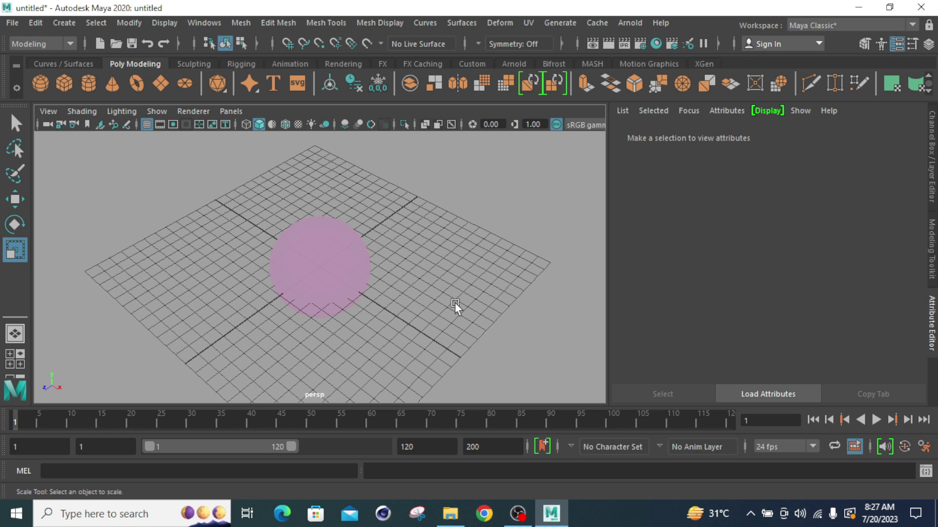
Reselect the sphere, try a translucence focus of 1.000, and lower it to 0.279
click(318, 271)
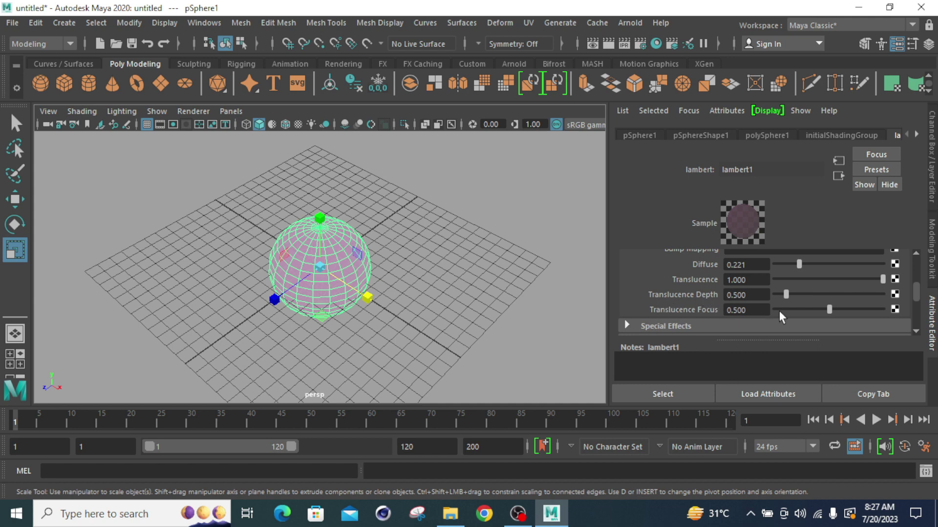
drag(828, 307, 886, 309)
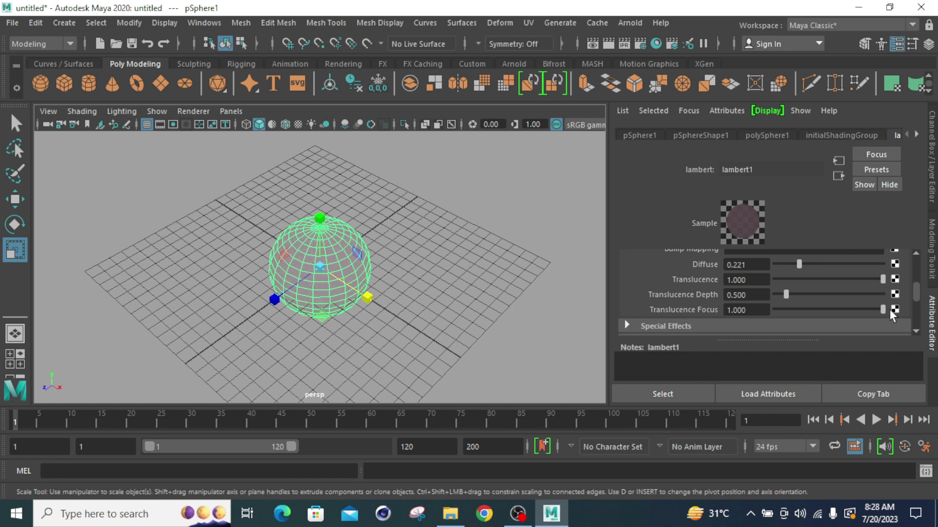
drag(882, 309, 804, 309)
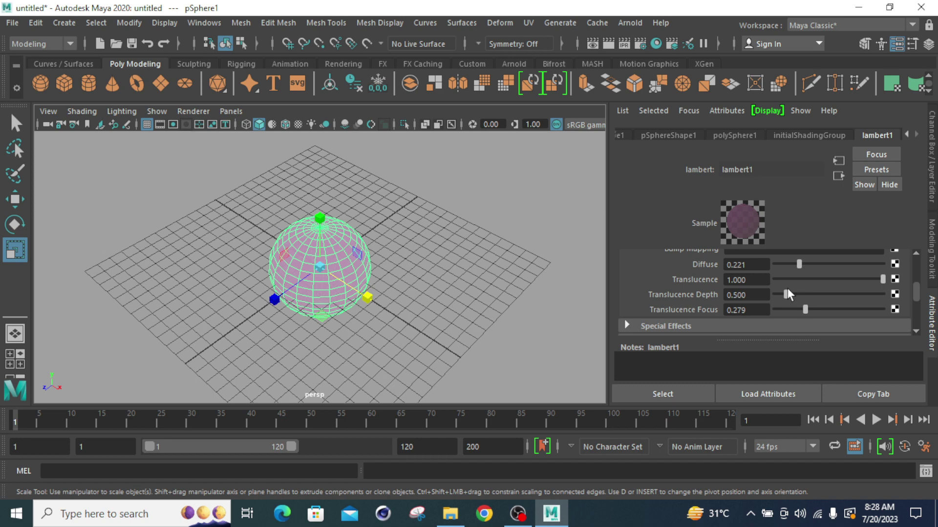
Move the material's translucence depth to its minimum and raise it to 5.000
mouse_move(787, 293)
mouse_down()
mouse_move(883, 295)
mouse_move(760, 298)
mouse_move(887, 301)
mouse_move(773, 300)
mouse_up()
mouse_move(773, 300)
mouse_down()
mouse_move(784, 300)
mouse_move(772, 299)
mouse_up()
drag(772, 297, 886, 294)
Expand the material's special effects, try a glow intensity of 0.961, and reduce it to 0.234
scroll(687, 295, down, 2)
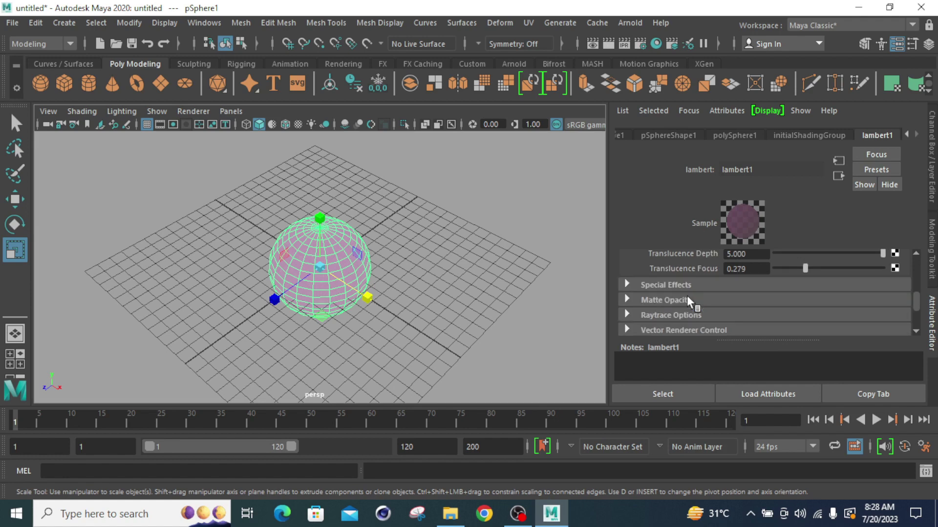
click(673, 288)
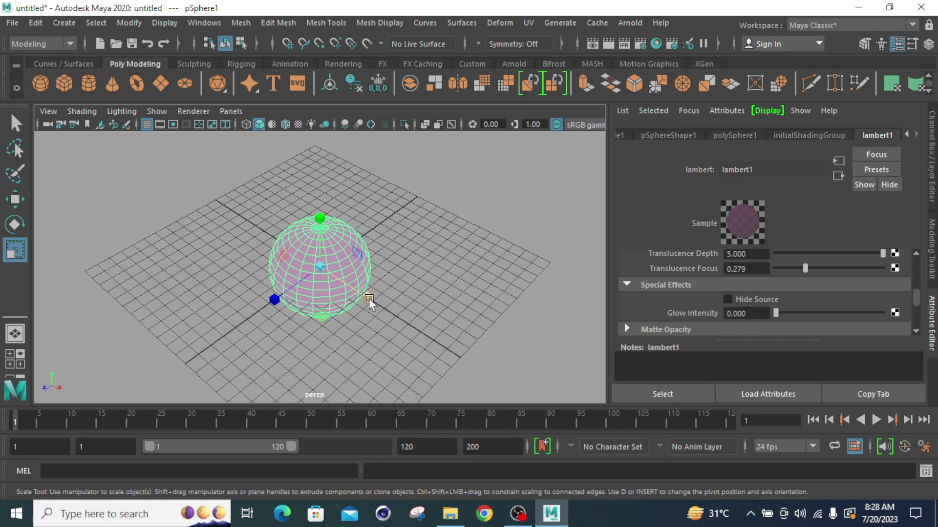
drag(777, 317, 878, 317)
click(320, 266)
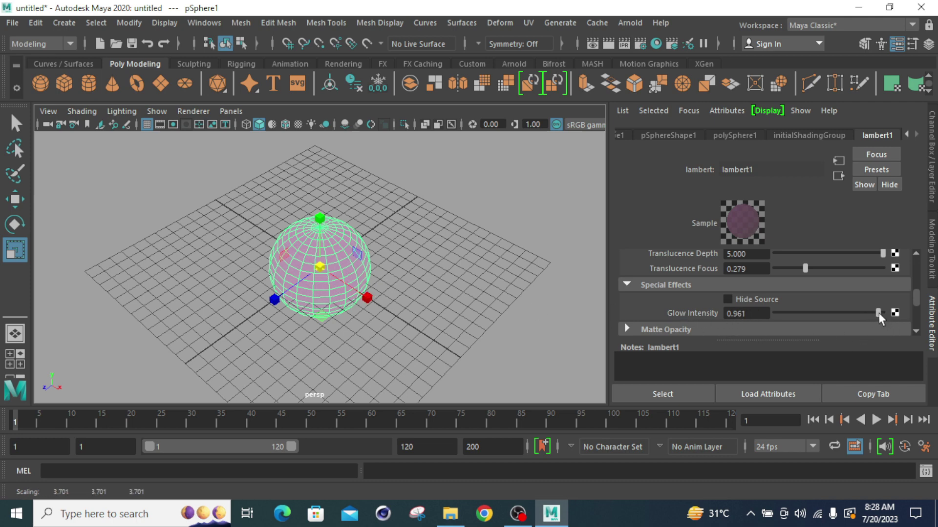
drag(879, 317, 811, 318)
drag(811, 318, 800, 318)
Look over the remaining lambert1 sections, deselect the sphere, and examine it in the viewport with the attributes hidden
scroll(799, 314, down, 2)
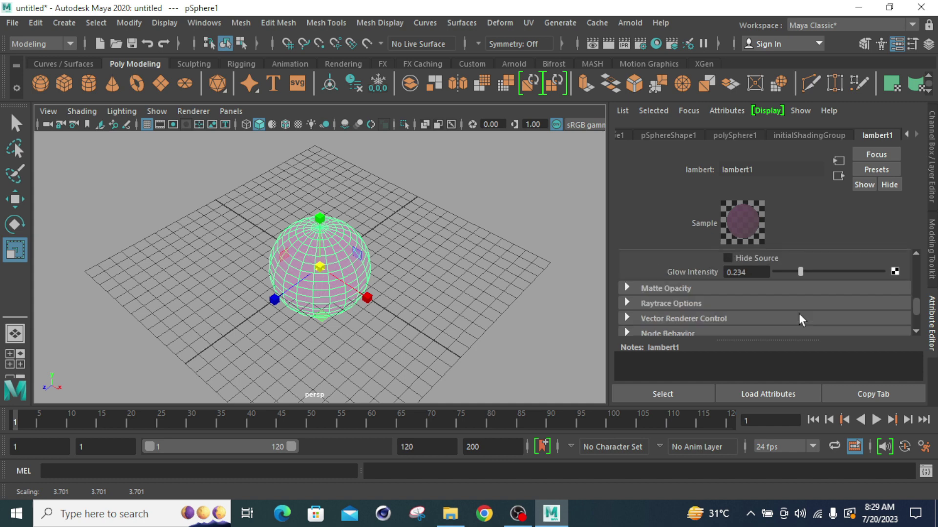
scroll(799, 320, up, 8)
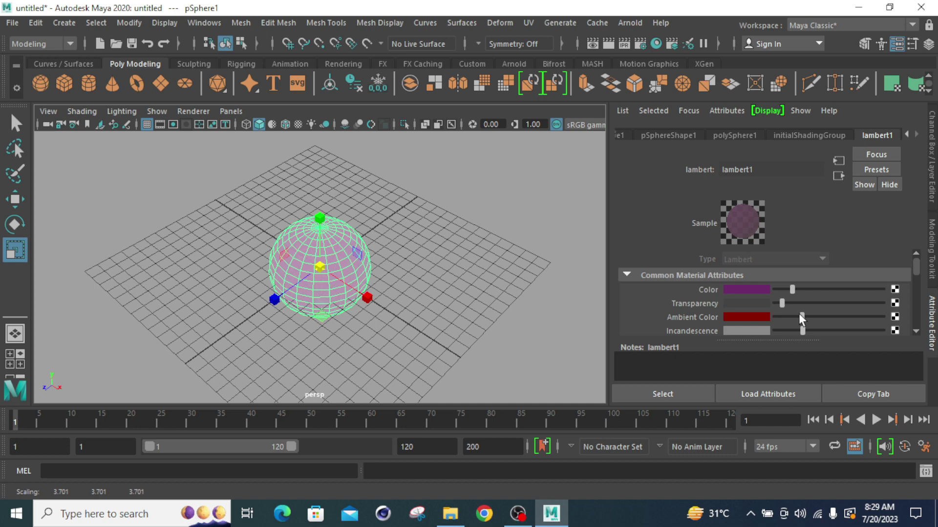
click(411, 276)
click(932, 338)
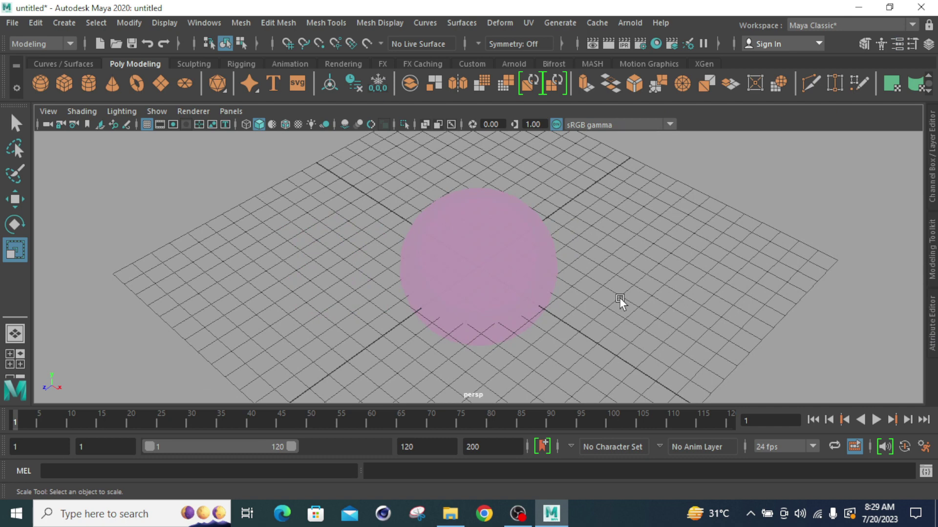
scroll(555, 283, up, 3)
scroll(555, 283, down, 5)
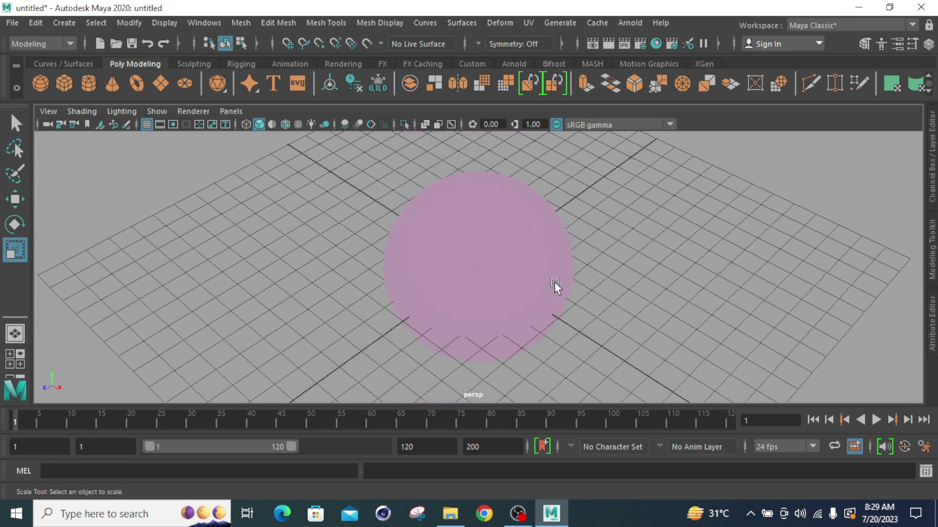
Reselect the sphere, review its lambert1 color, diffuse and translucence attributes, and hide the attributes again
click(499, 252)
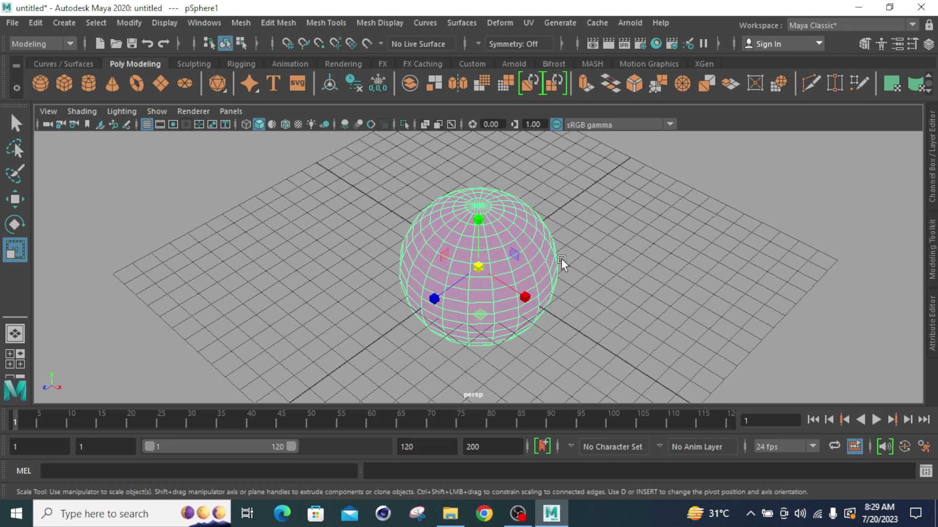
click(933, 320)
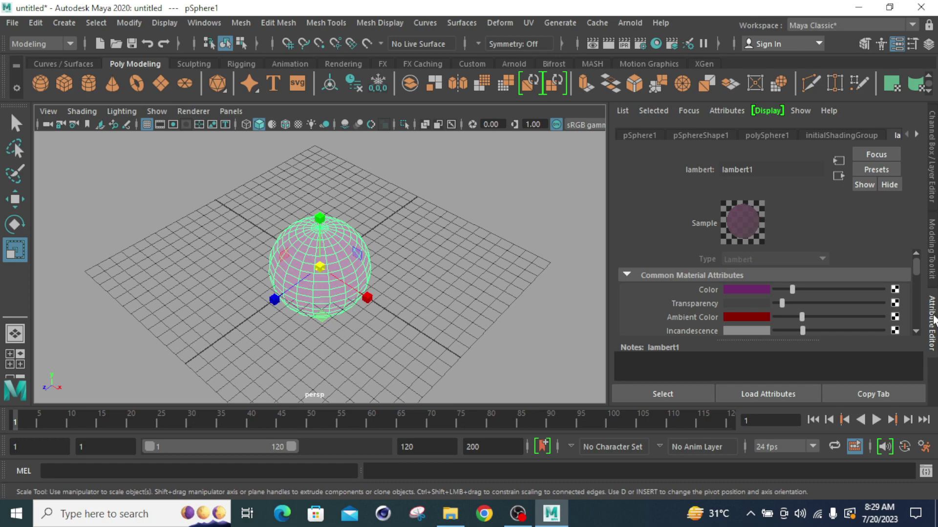
scroll(807, 318, down, 2)
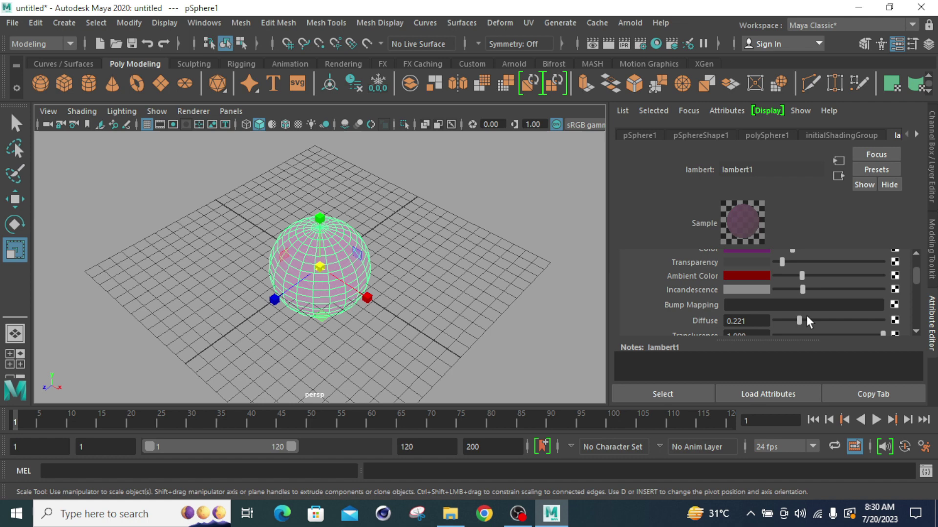
scroll(806, 316, down, 3)
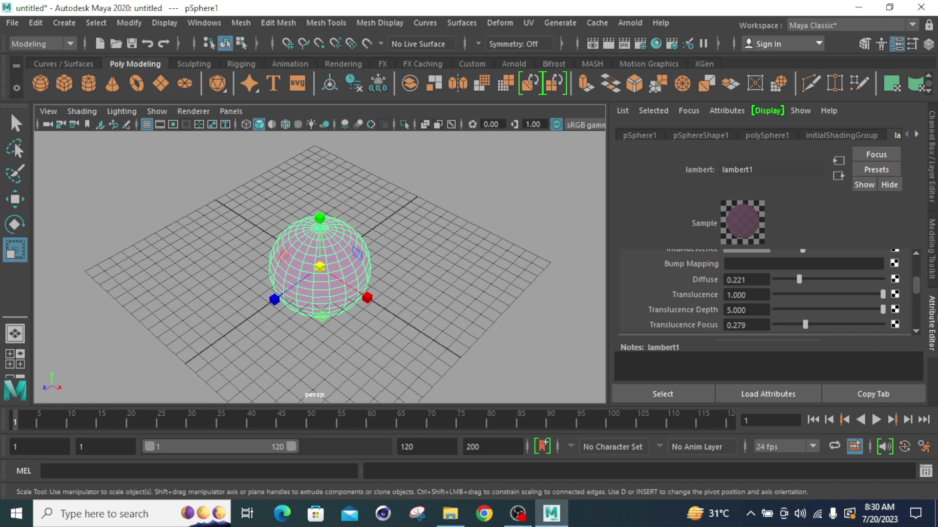
click(933, 327)
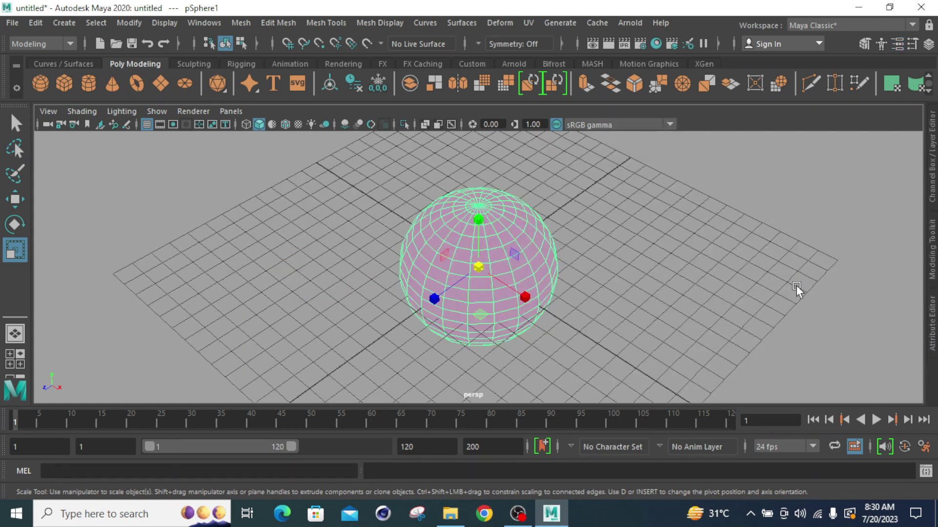